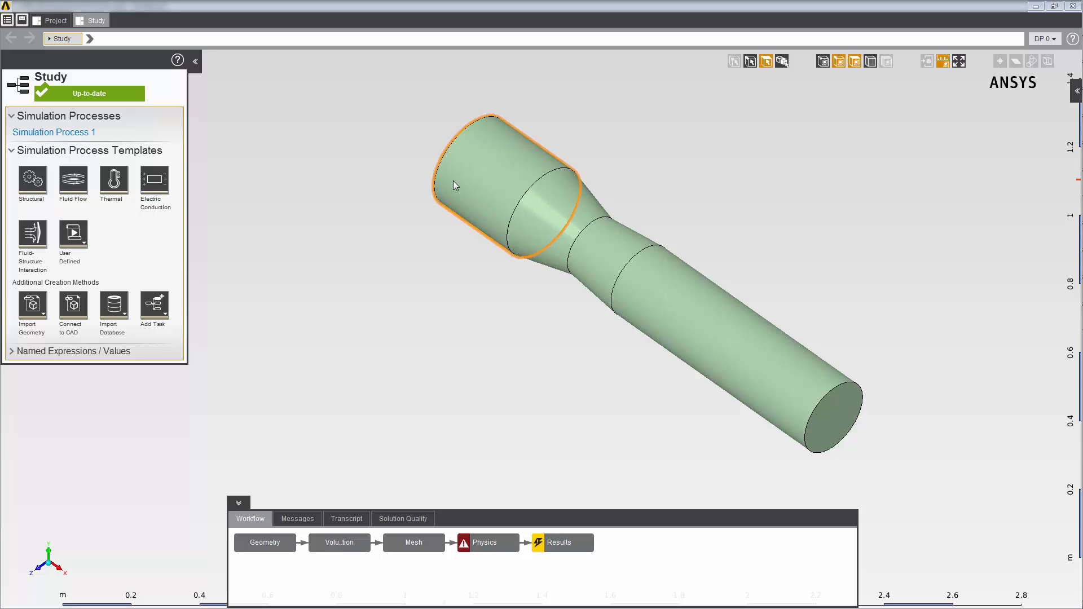
Add an inlet boundary condition to the Physics task and assign it to the In location
middle_click_drag(454, 180, 596, 272)
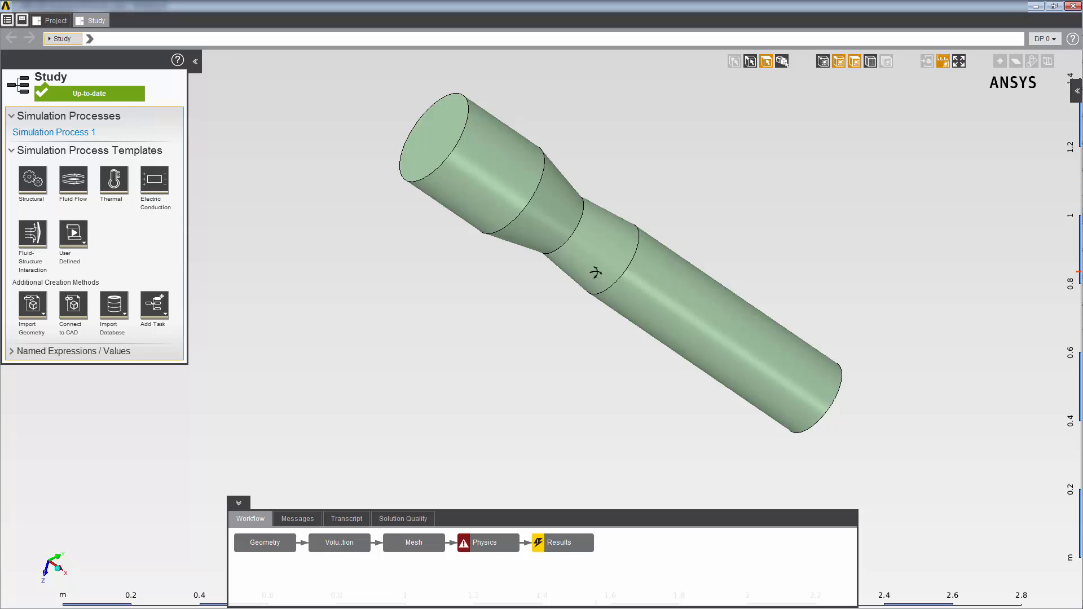
left_click(427, 549)
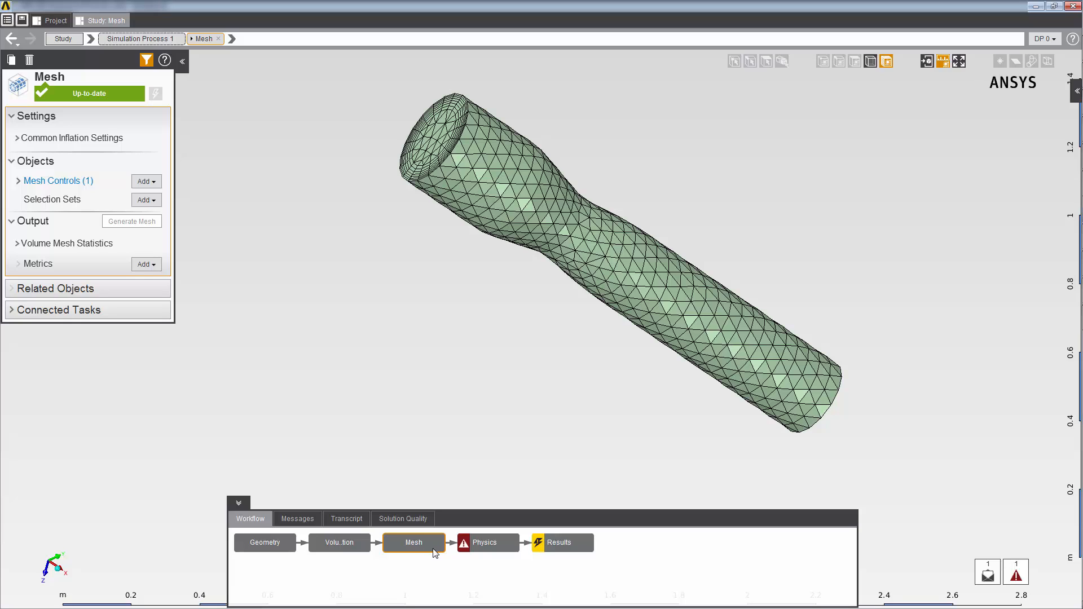
left_click(479, 547)
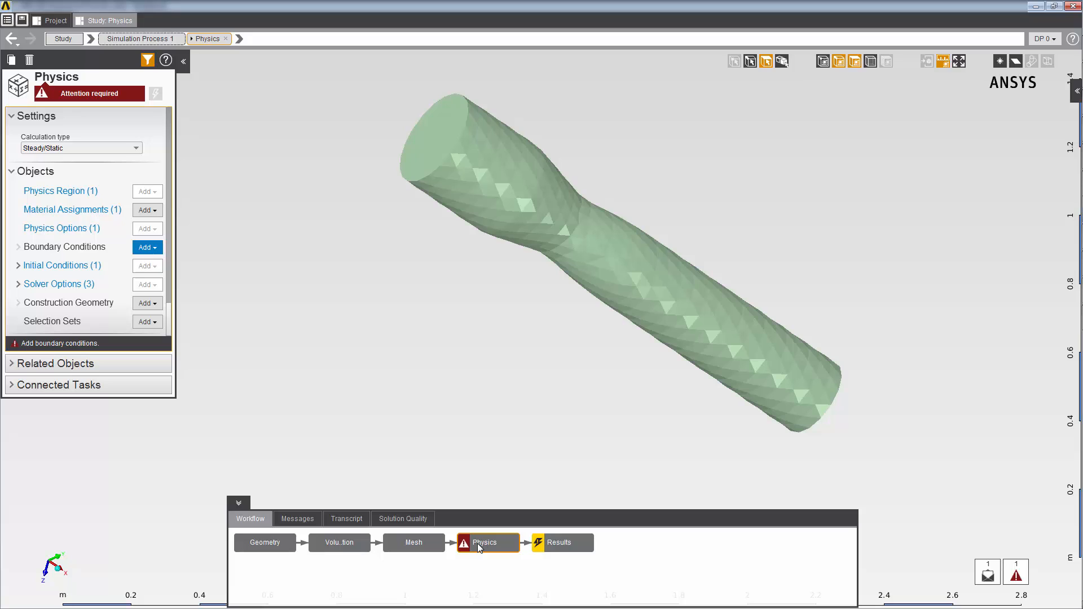
right_click(279, 226)
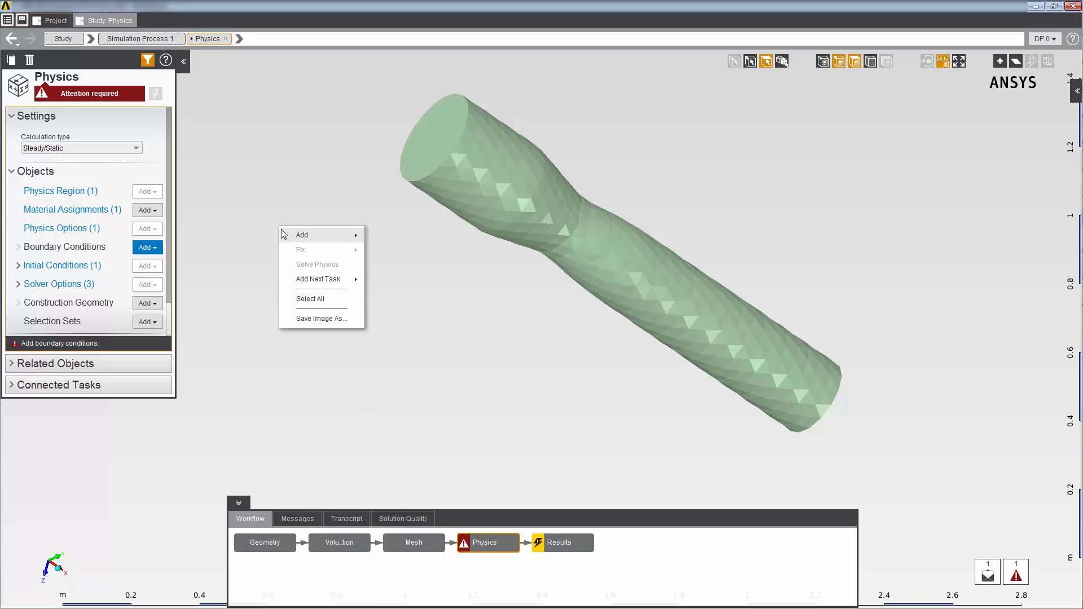
mouse_move(283, 231)
mouse_move(383, 240)
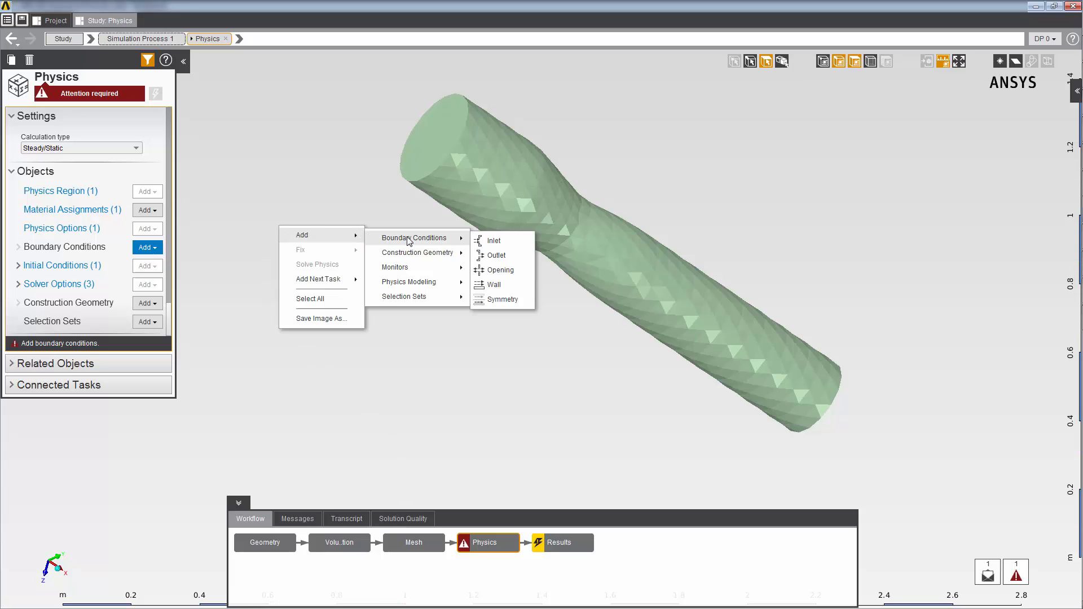
left_click(489, 241)
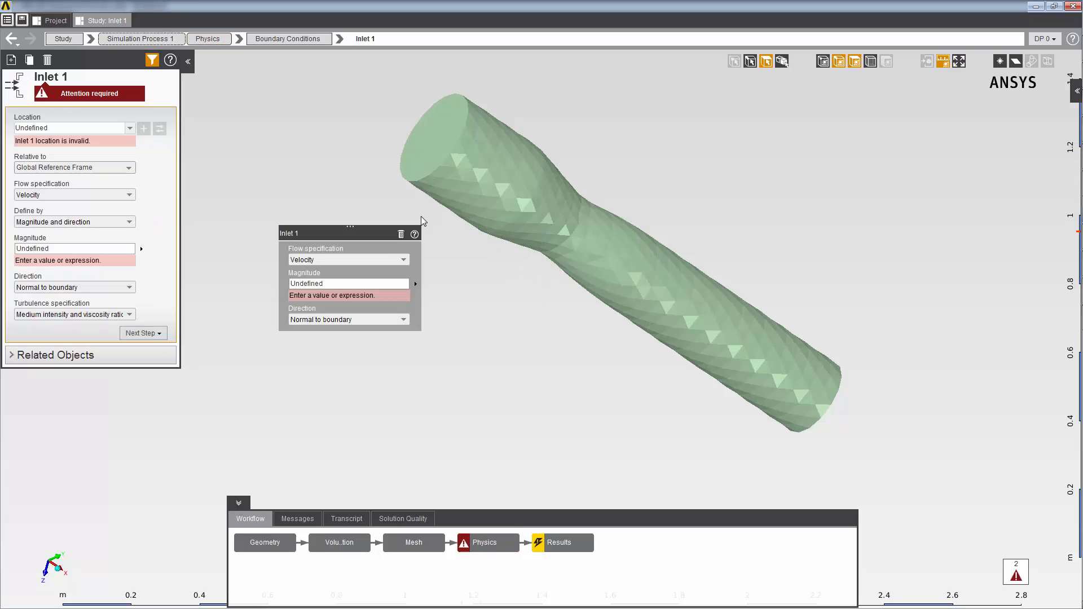
left_click(128, 129)
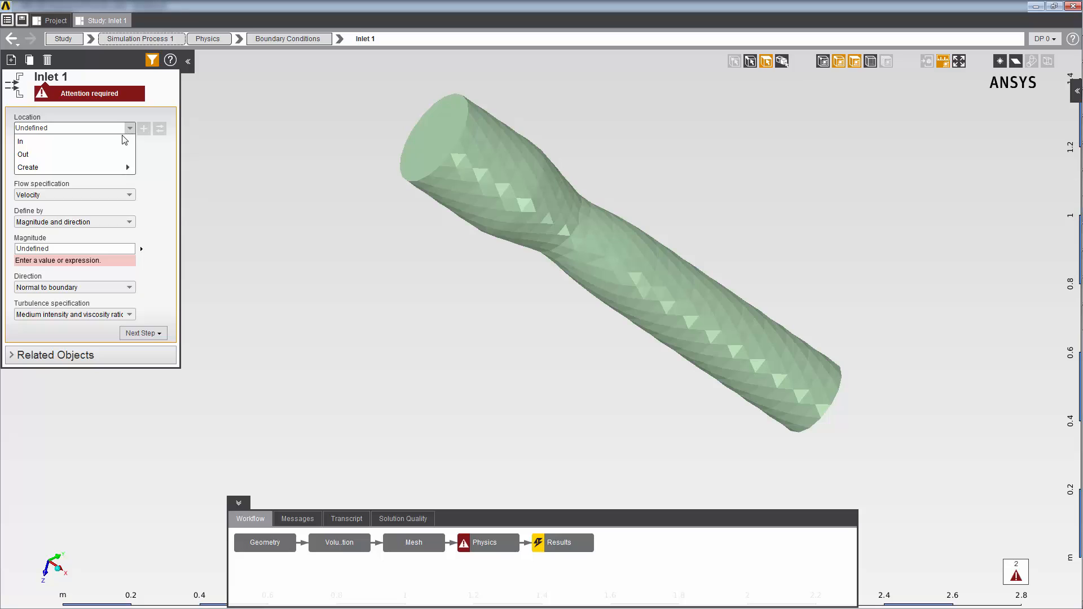
left_click(119, 143)
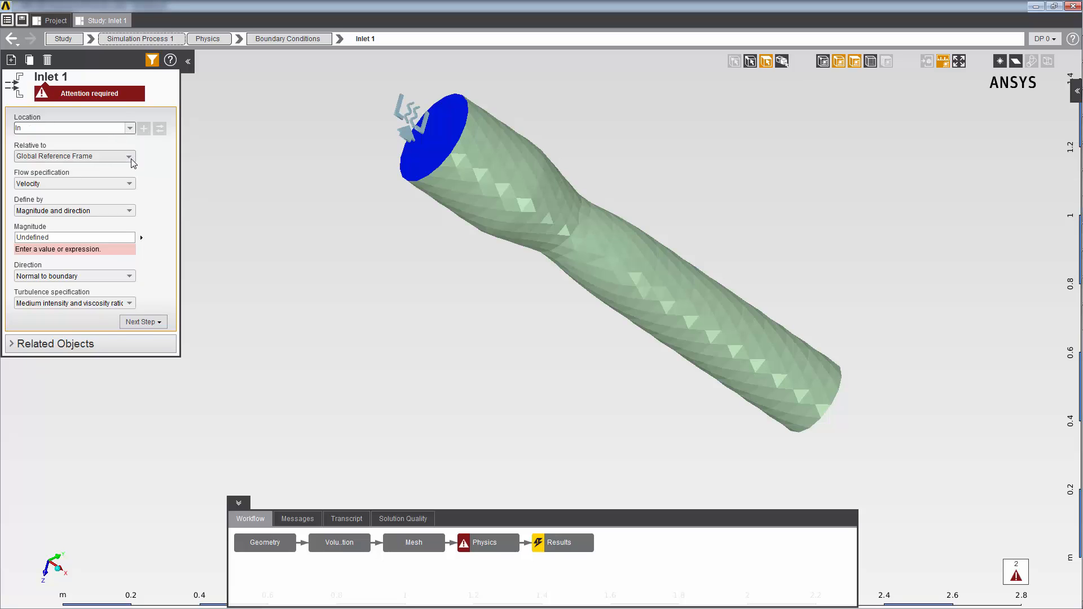
Create a new reference frame for the inlet and set its Axis 1 to Z Axis
left_click(131, 159)
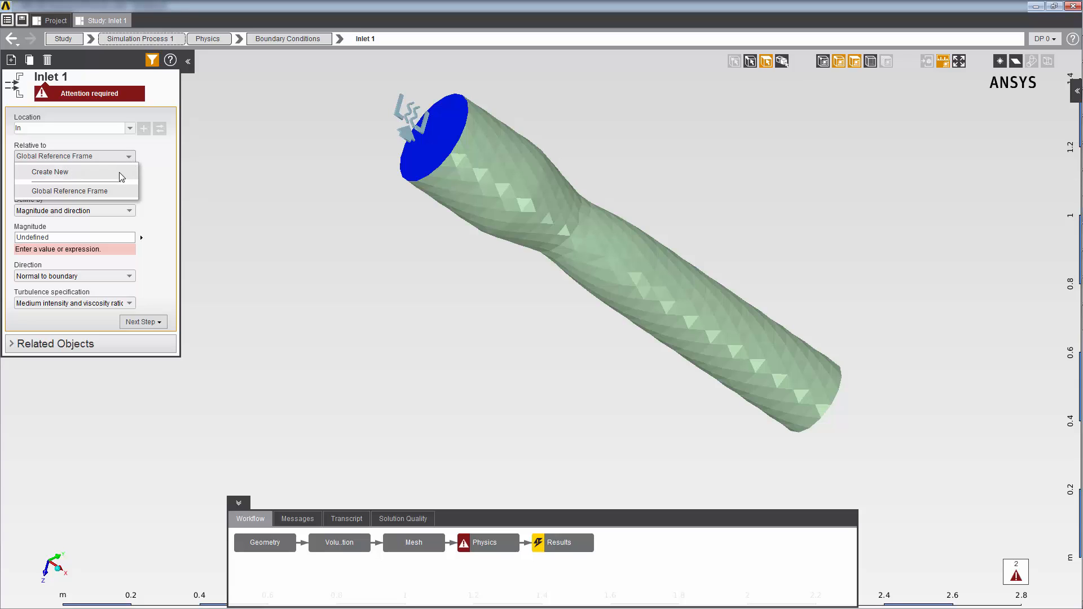
left_click(121, 176)
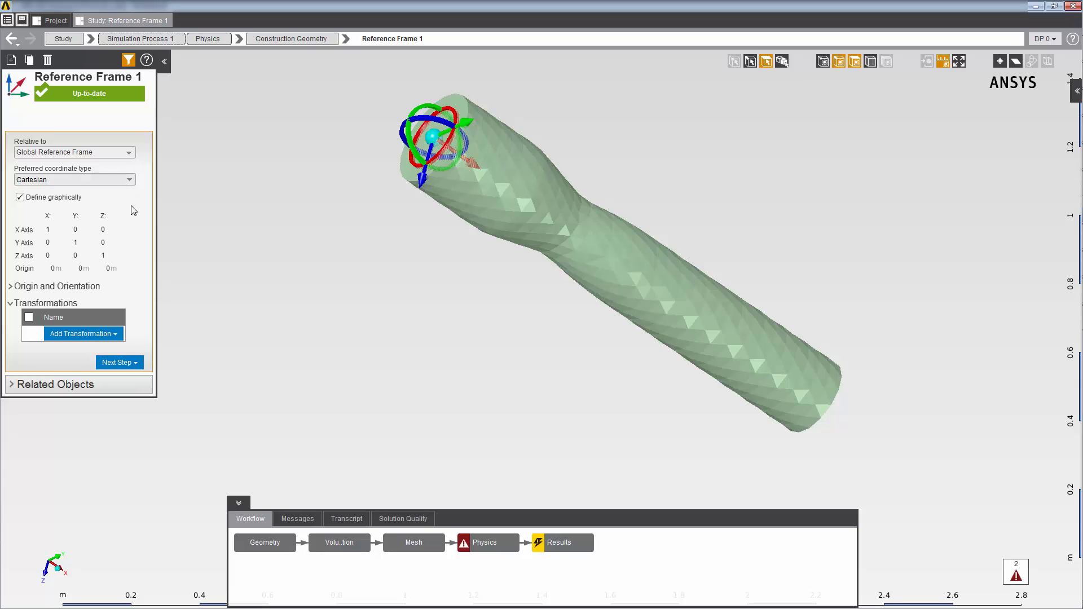
left_click(11, 288)
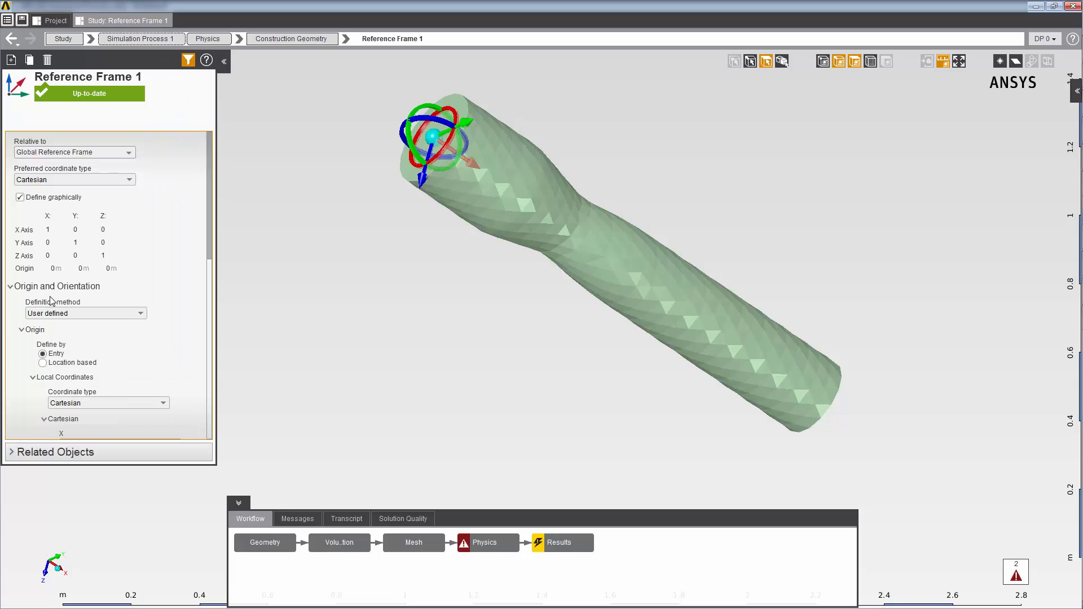
scroll(212, 404, "down", 5)
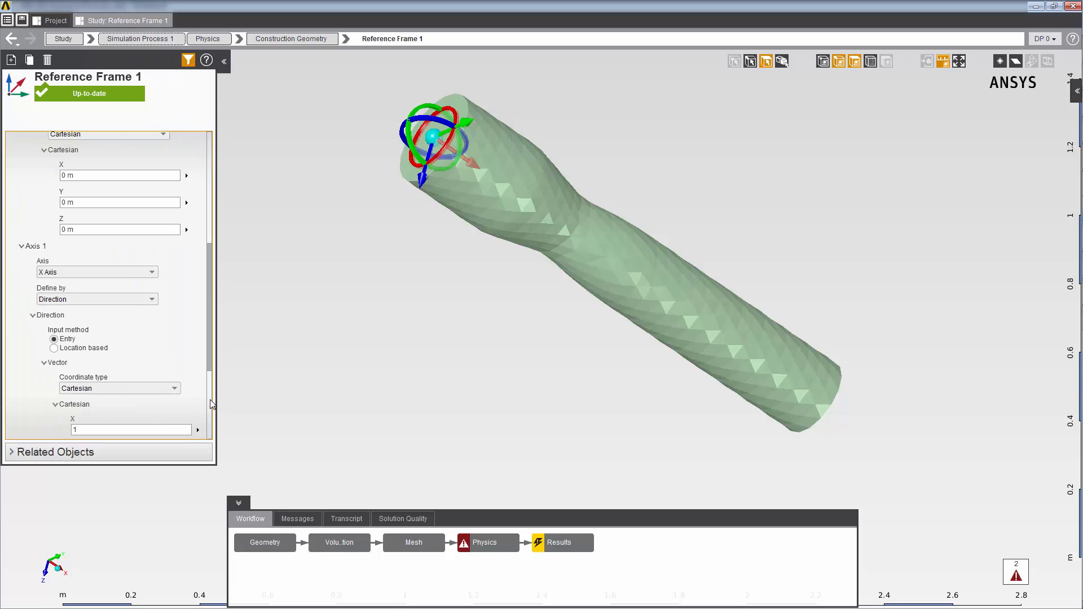
left_click(85, 273)
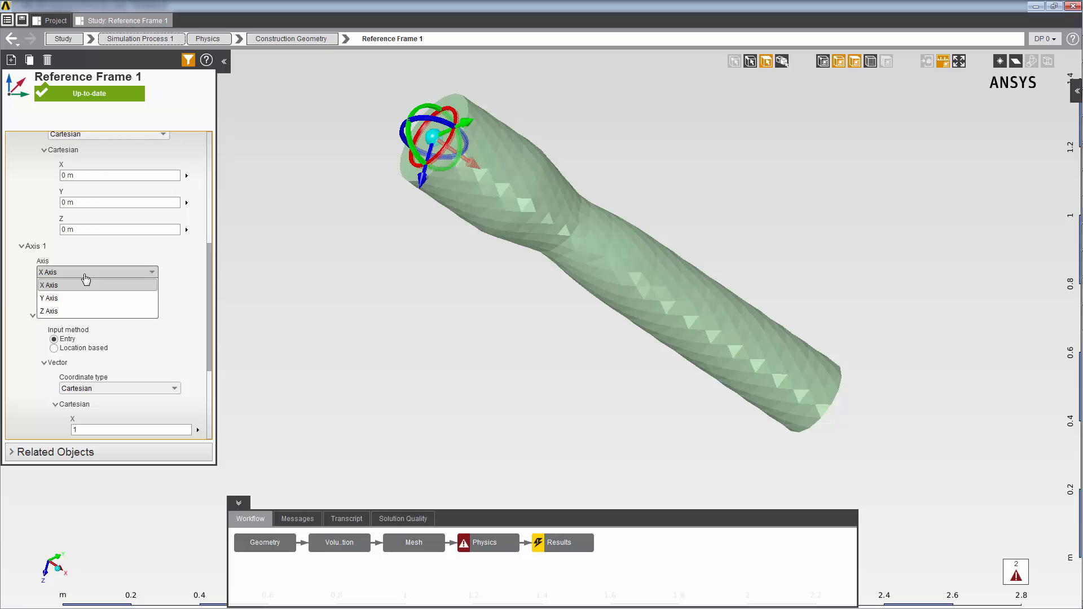
left_click(81, 316)
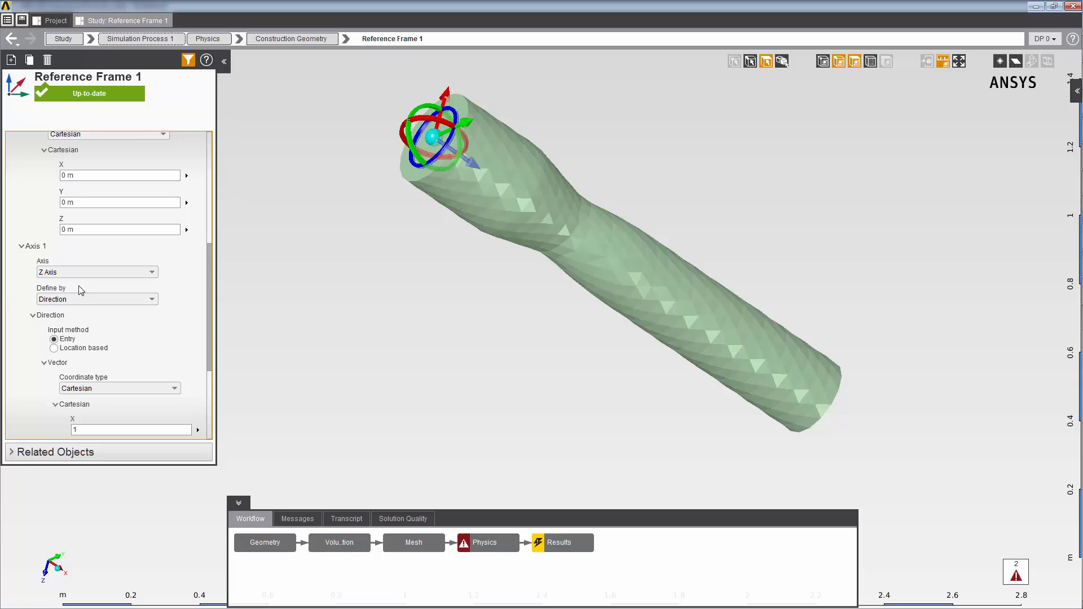
Add a named expression to the study and name it InletVel
left_click(63, 38)
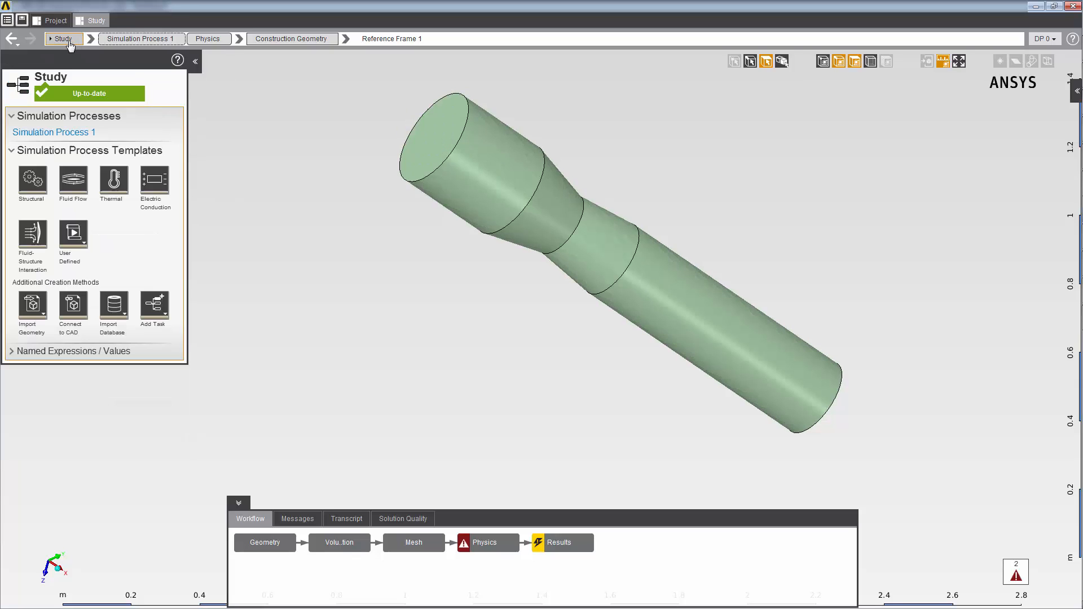
left_click(15, 351)
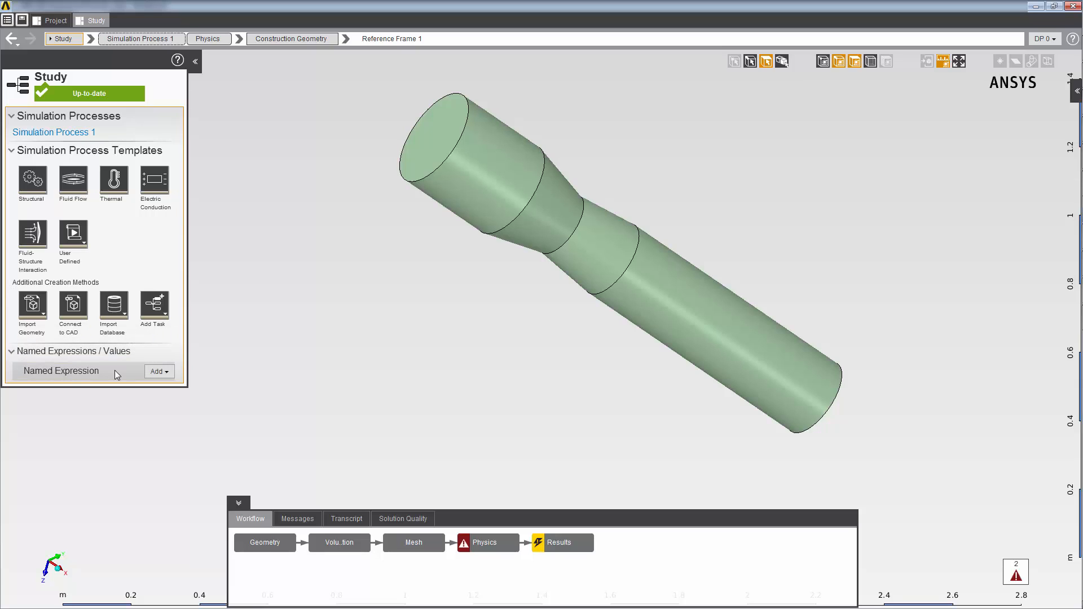
left_click(162, 372)
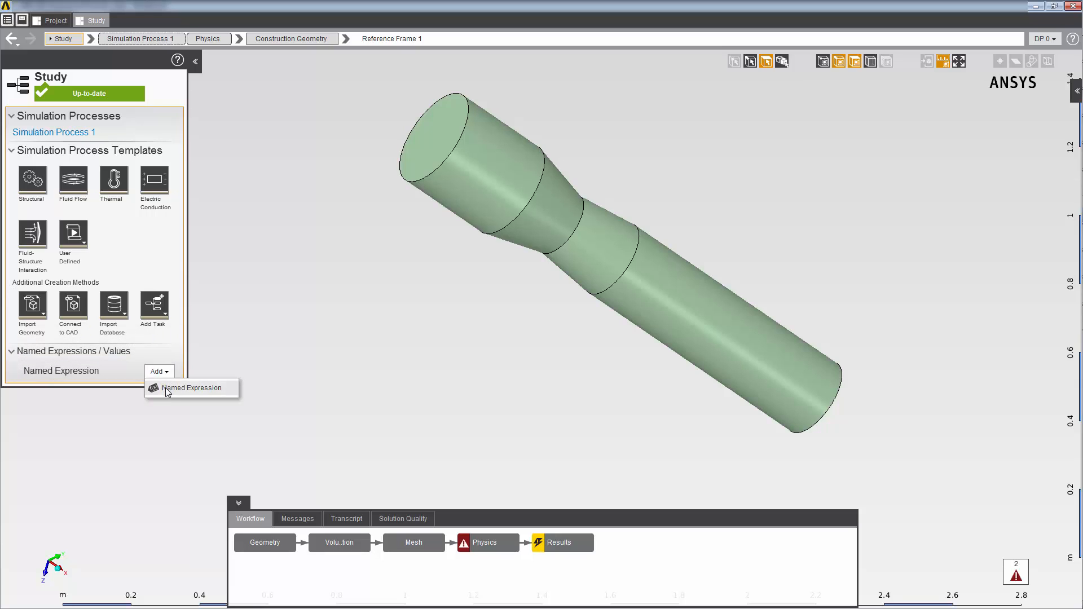
left_click(166, 389)
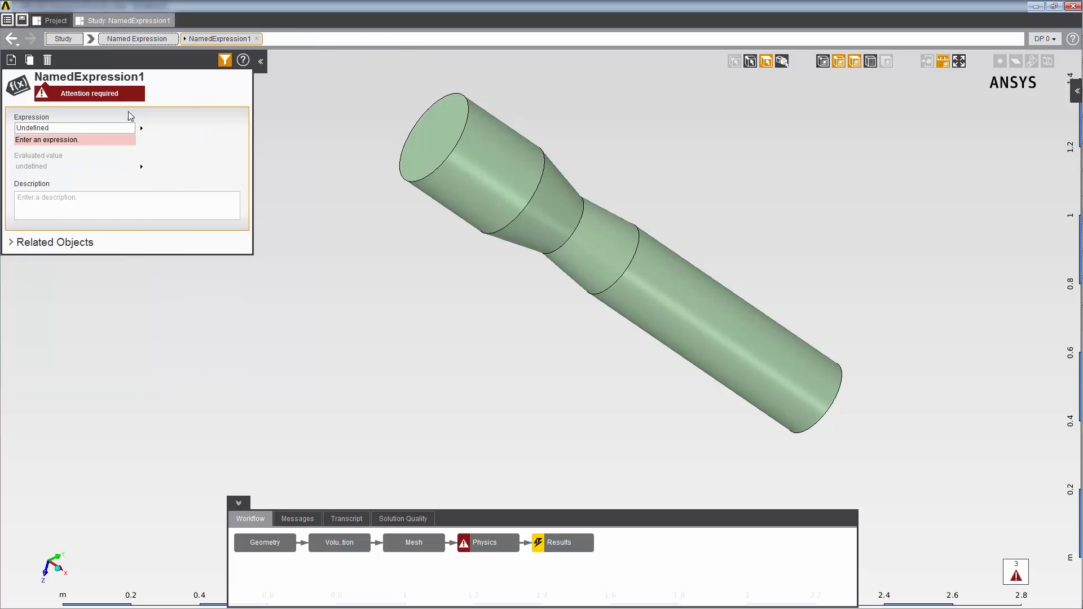
left_click(117, 78)
double_click(117, 78)
type("InletVel")
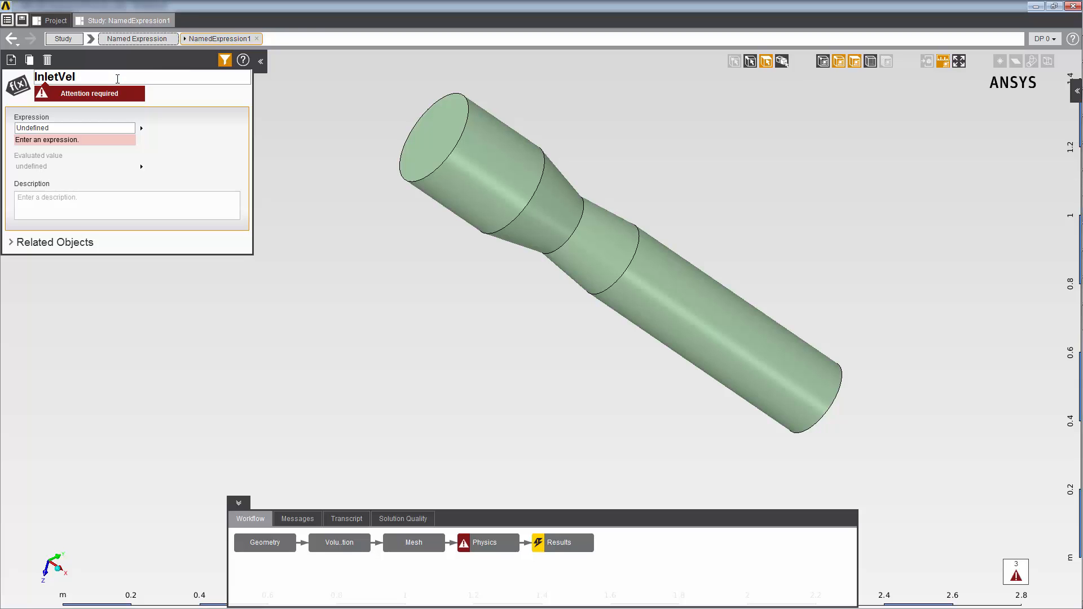
key("Return")
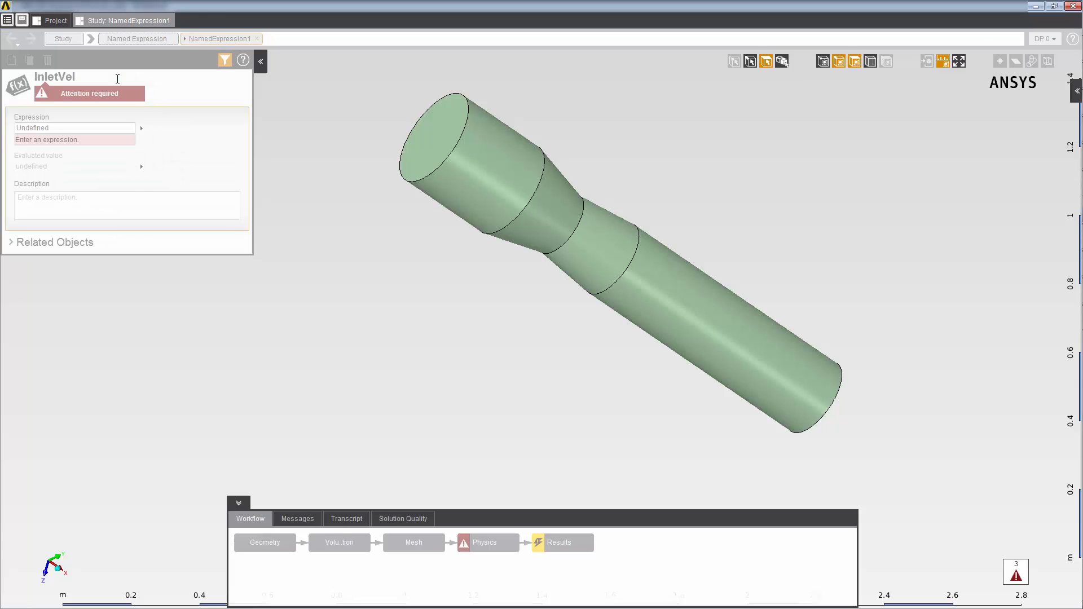
Define the InletVel expression as 10 [m s^-1]
left_click(61, 134)
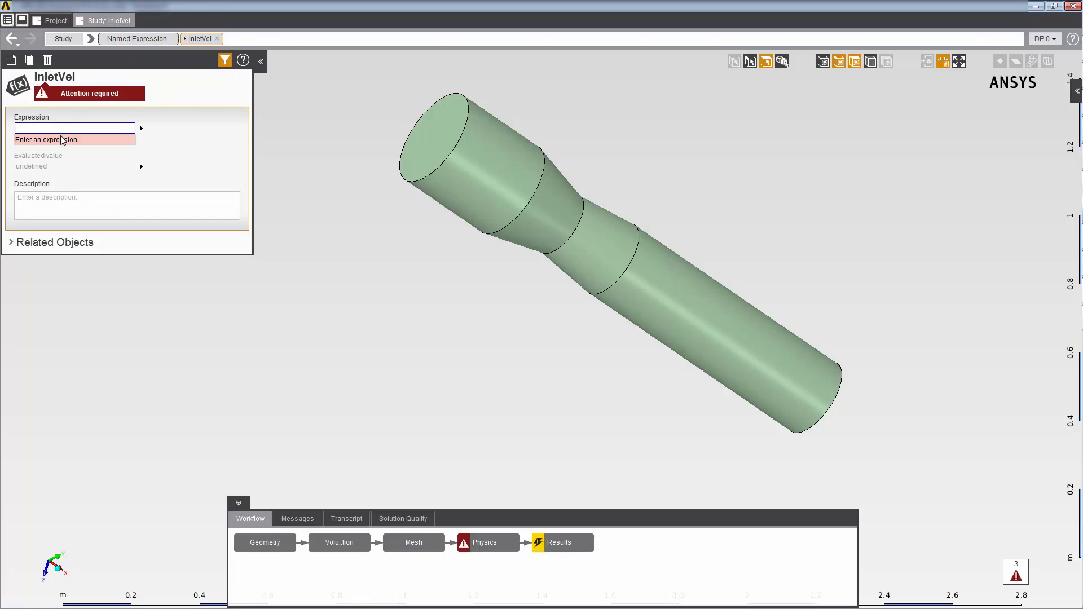
type("10 [m")
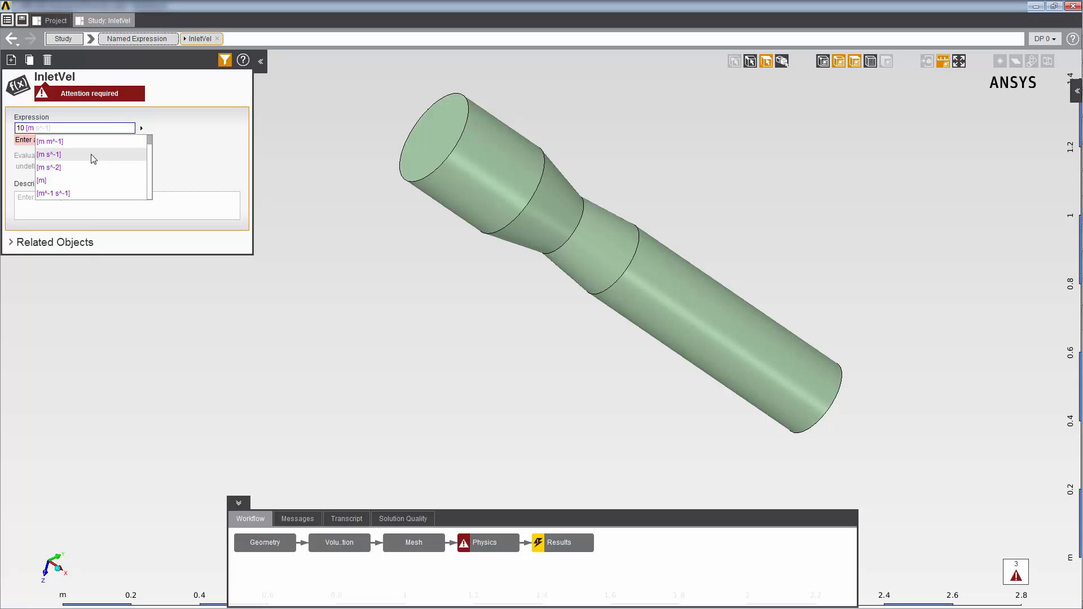
left_click(95, 156)
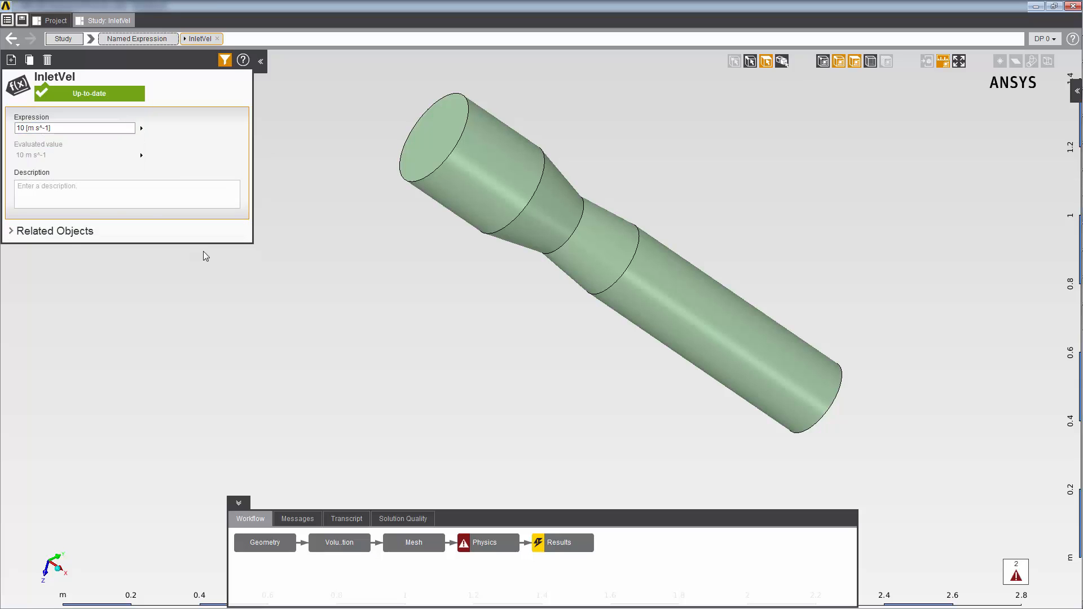
Set Inlet 1's velocity magnitude to the expression InletVel*((0.15[m]-sqrt(Position.x**2+Position.y**2))/0.15[m])
left_click(496, 538)
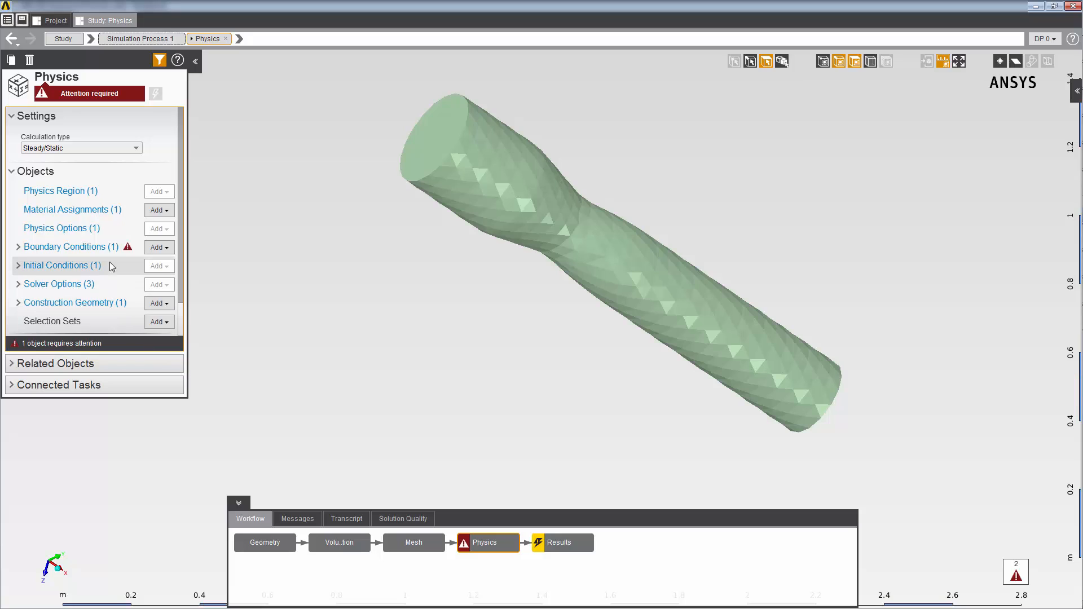
left_click(68, 247)
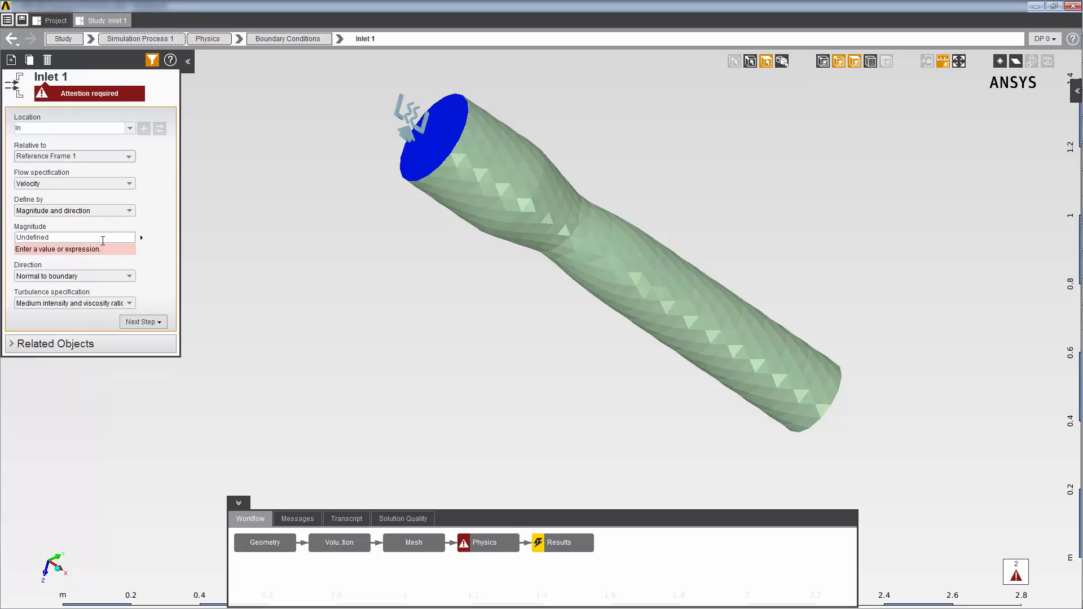
left_click(101, 237)
type("InletVel*((0.15[m]-sqrt(Position.x**2+Position.y**2))/0.15[m])")
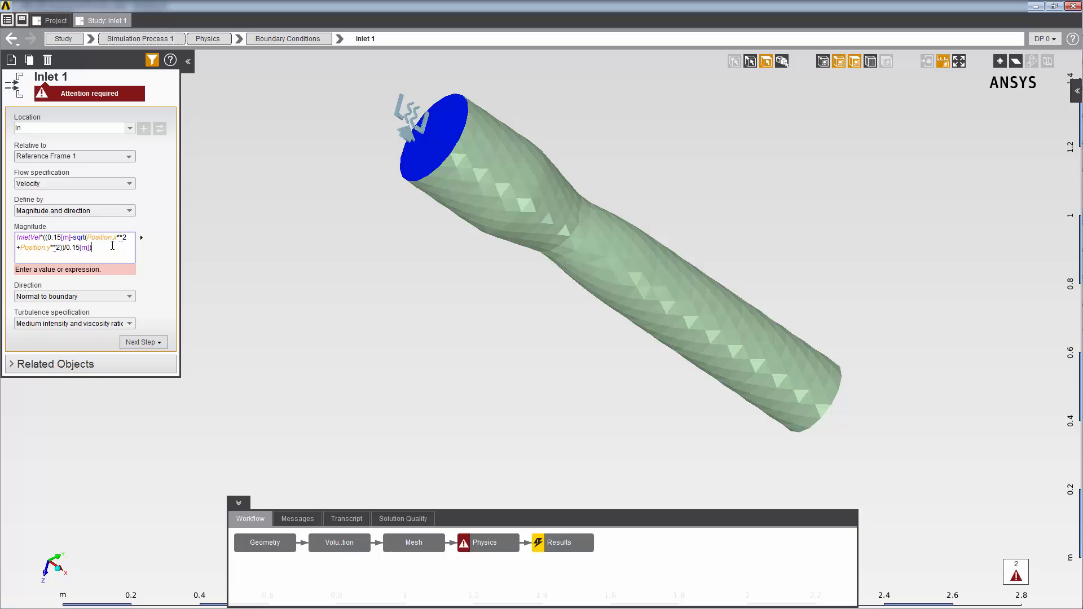
key("Return")
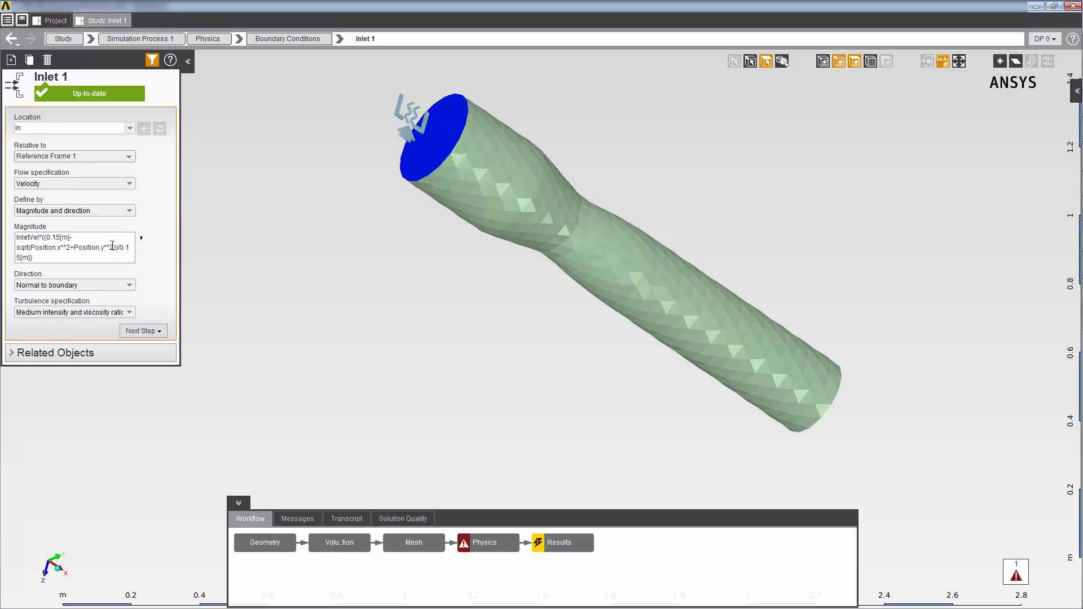
Add an outlet boundary condition at the Out location with a gauge static pressure of 0 Pa
right_click(267, 161)
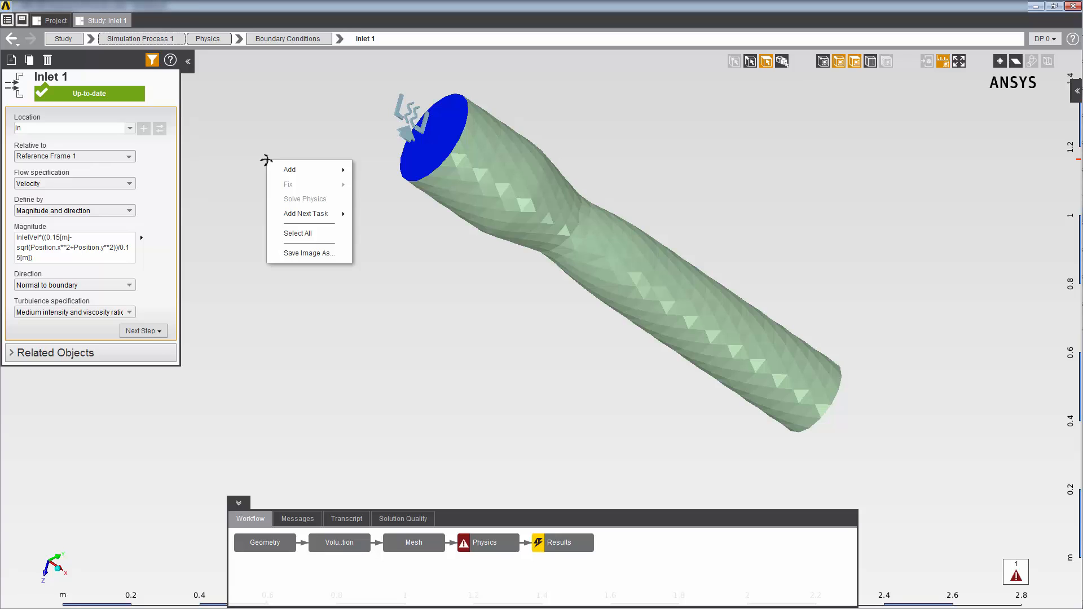
mouse_move(271, 172)
mouse_move(378, 172)
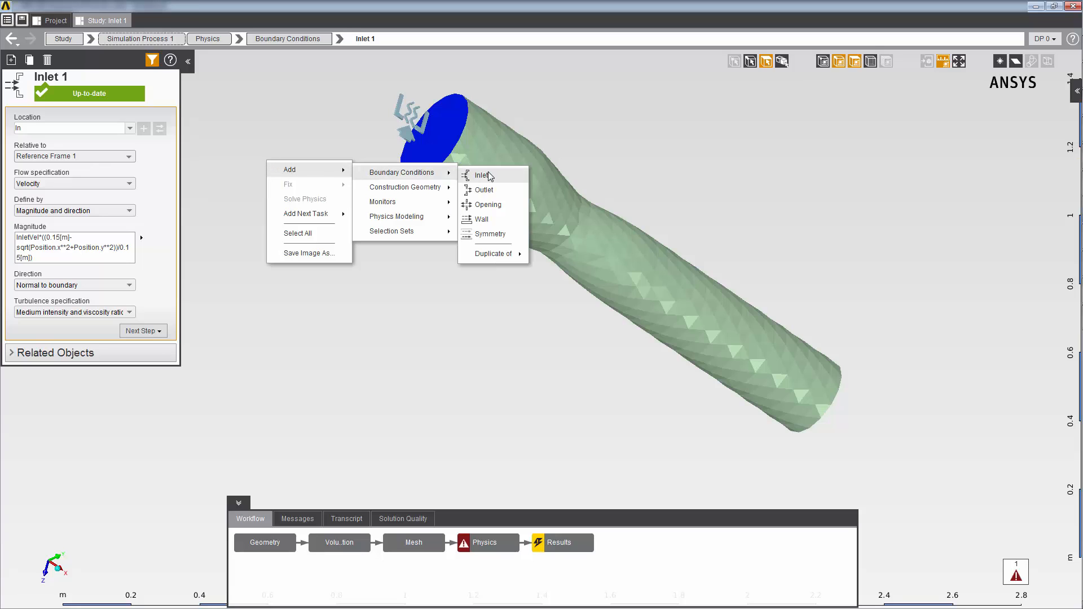
left_click(489, 191)
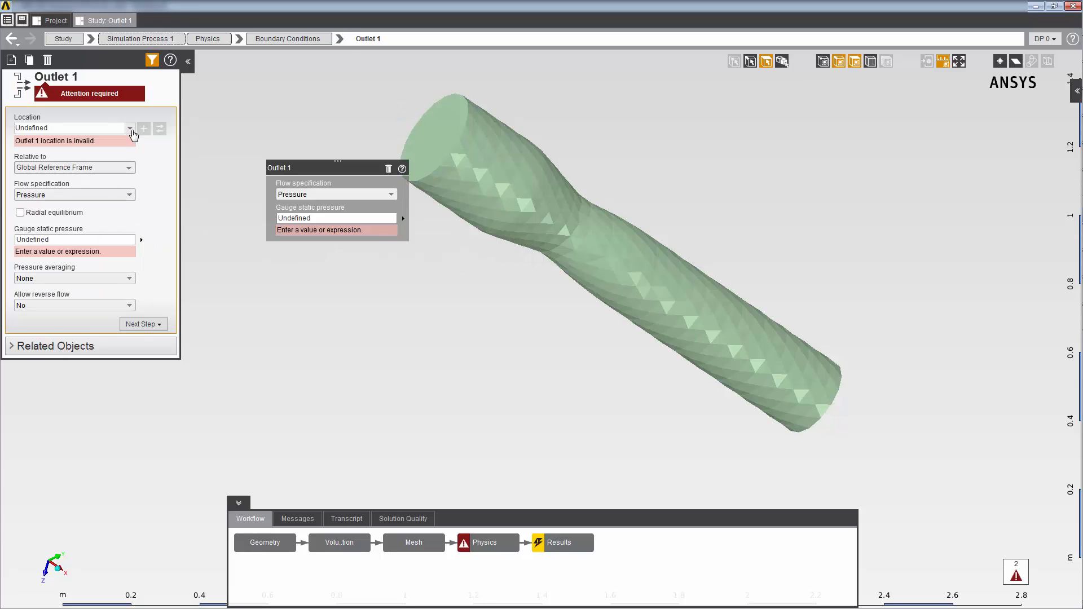
left_click(131, 129)
left_click(103, 156)
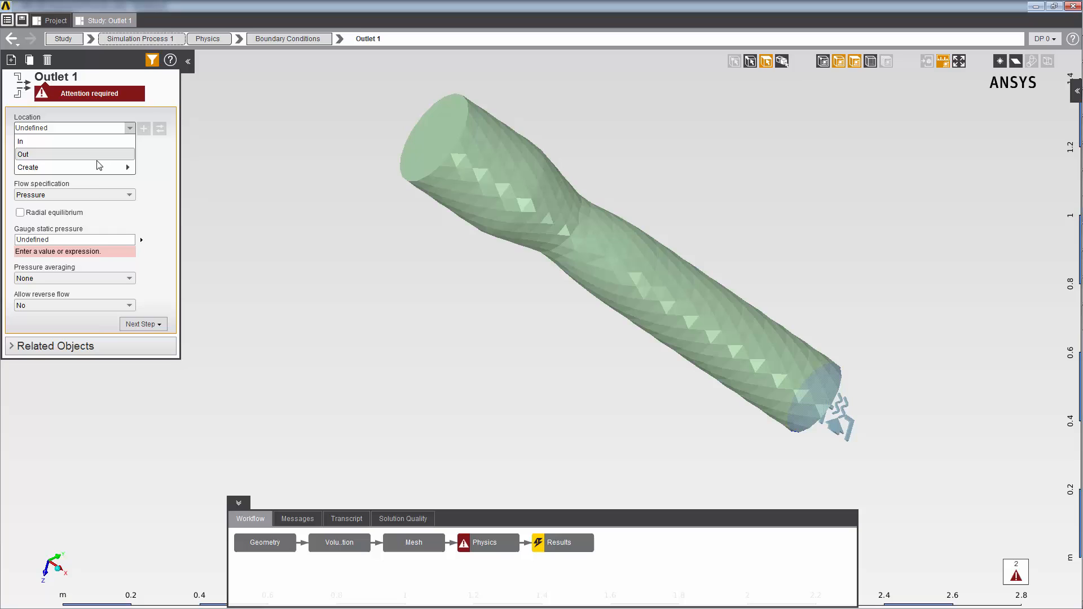
left_click(83, 228)
type("0")
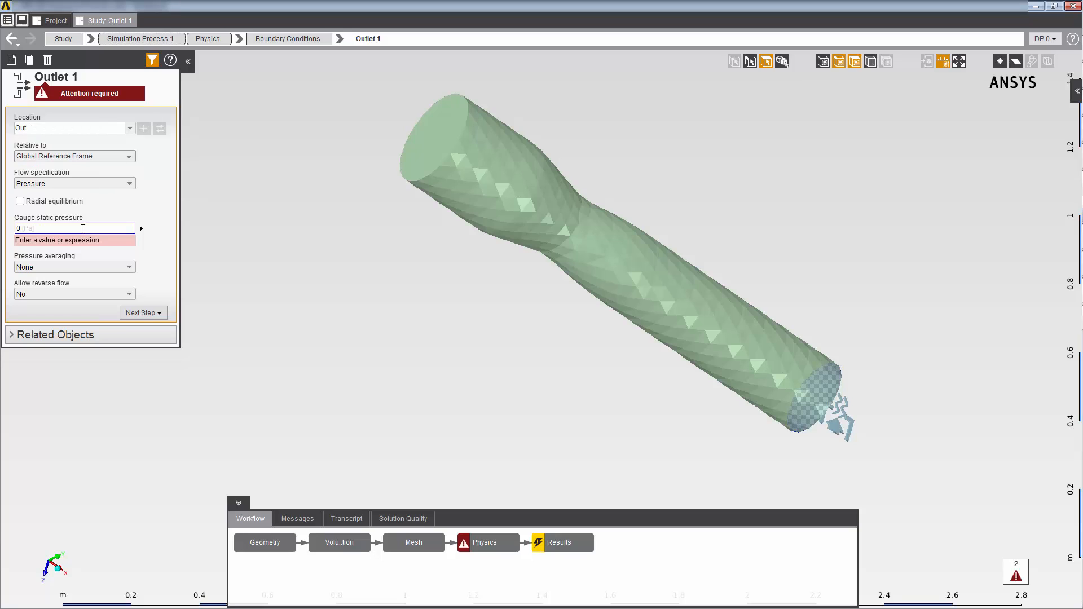
key("Return")
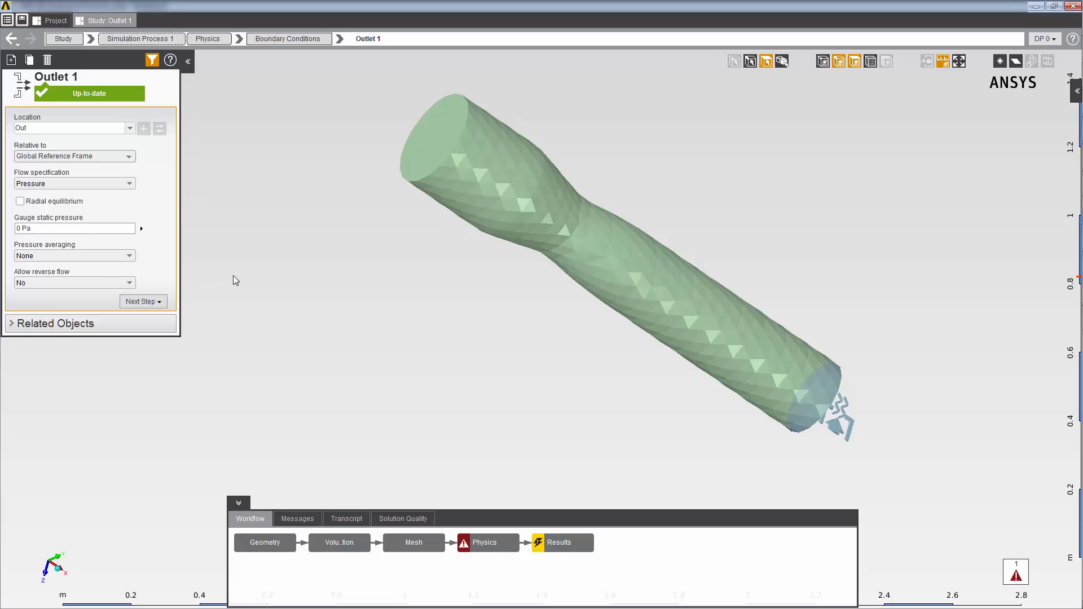
Add a wall boundary condition to the pipe flow physics
right_click(254, 256)
mouse_move(269, 266)
mouse_move(372, 273)
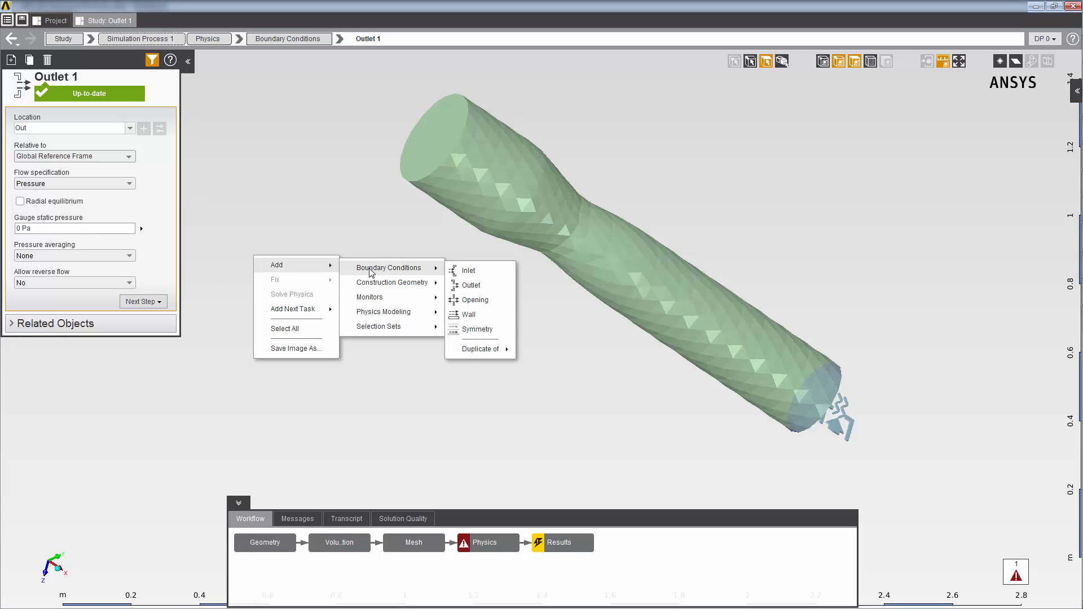
left_click(488, 315)
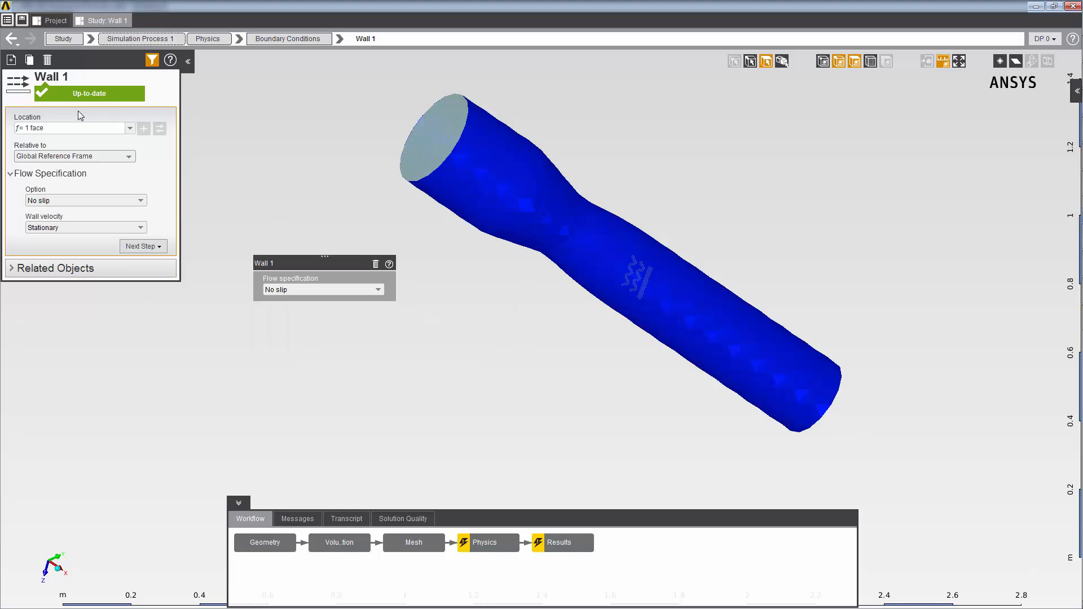
Check Wall 1's location expression and update the Results task to solve the pipe flow
left_click(75, 128)
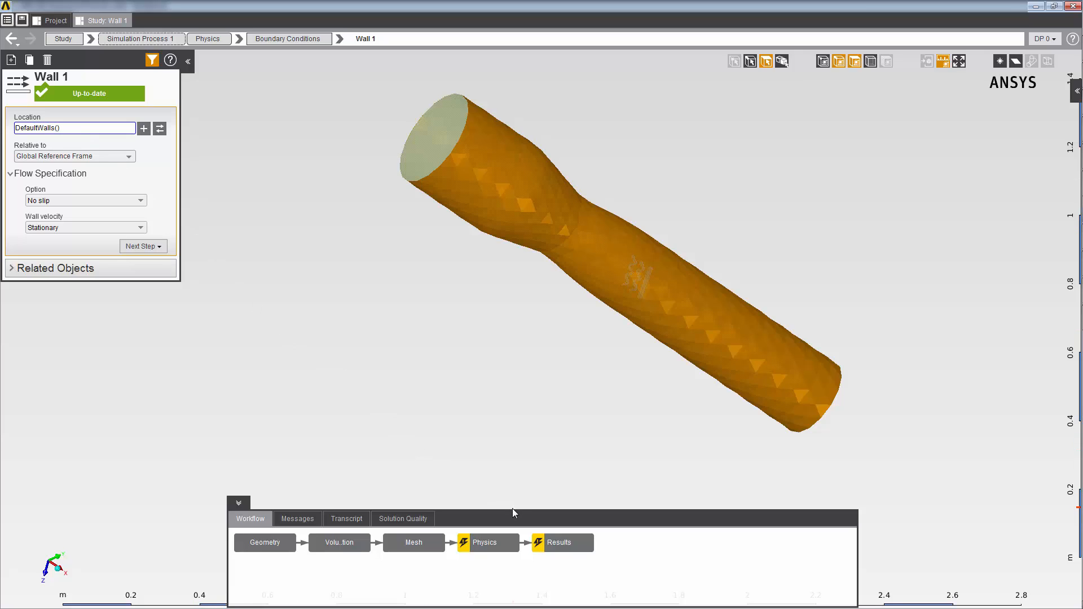
right_click(557, 547)
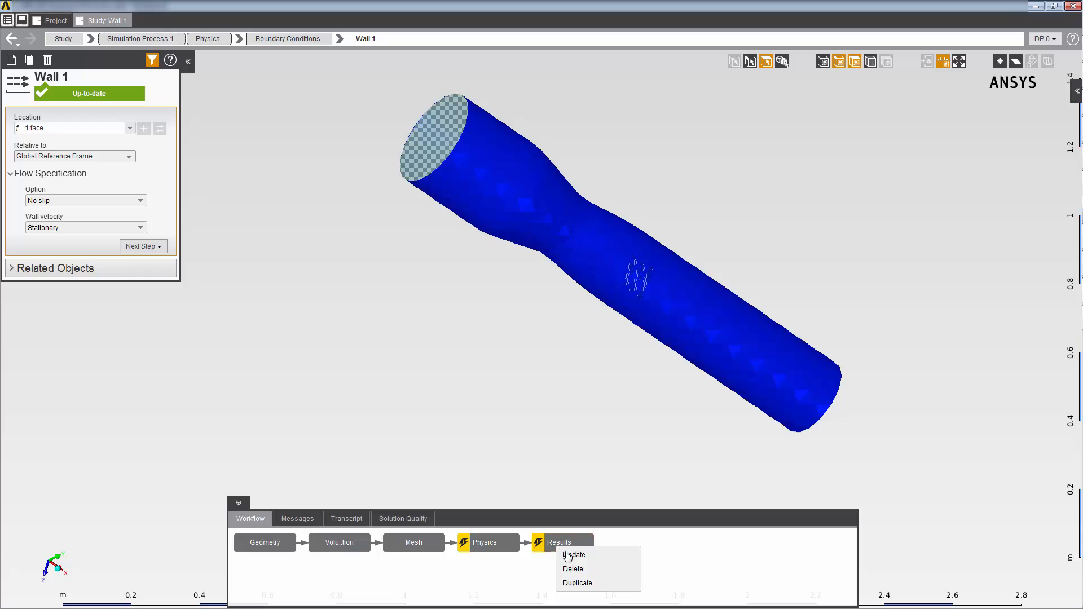
left_click(571, 554)
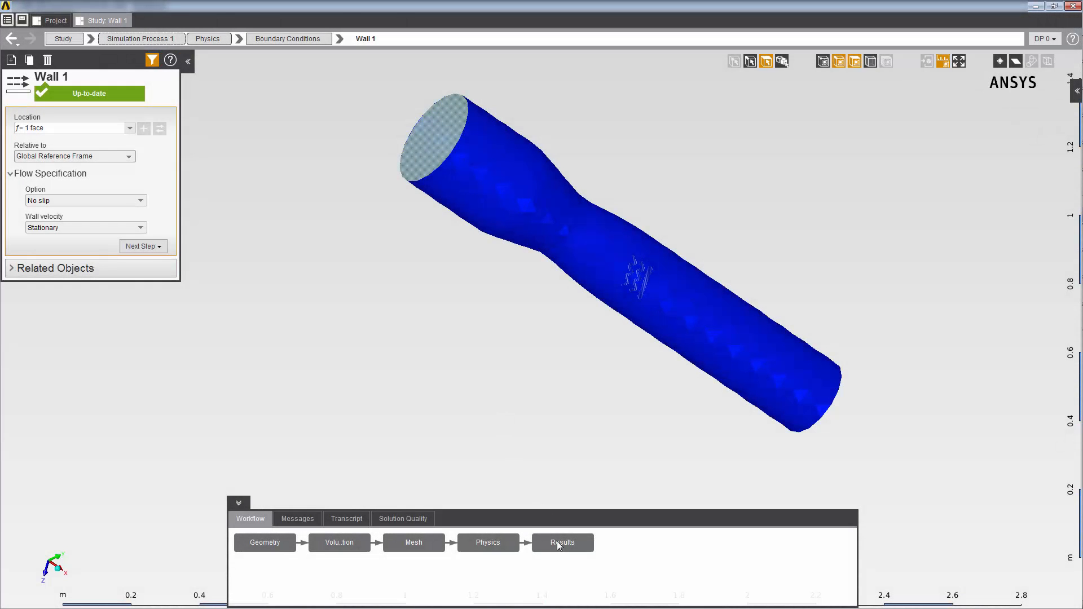
Add a function-calculator calculated value to the results and set its location to Inlet 1
left_click(560, 547)
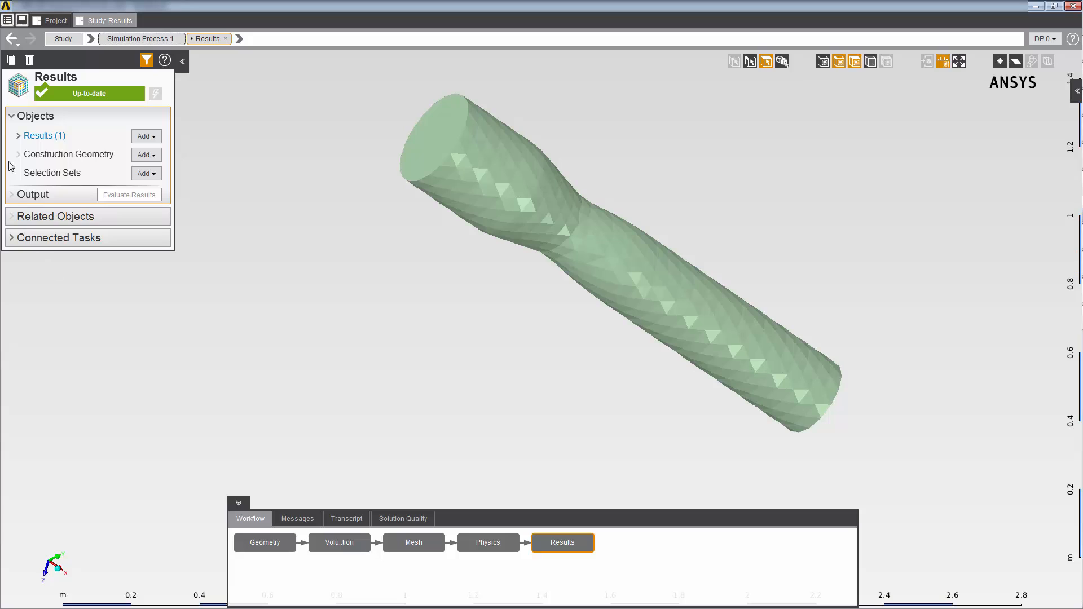
left_click(18, 136)
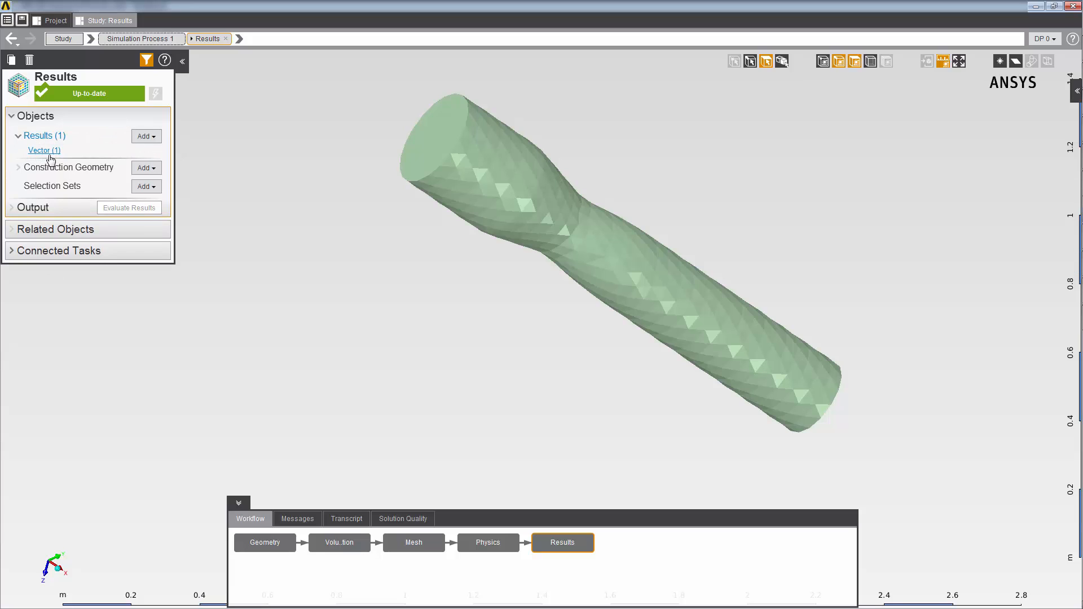
left_click(148, 137)
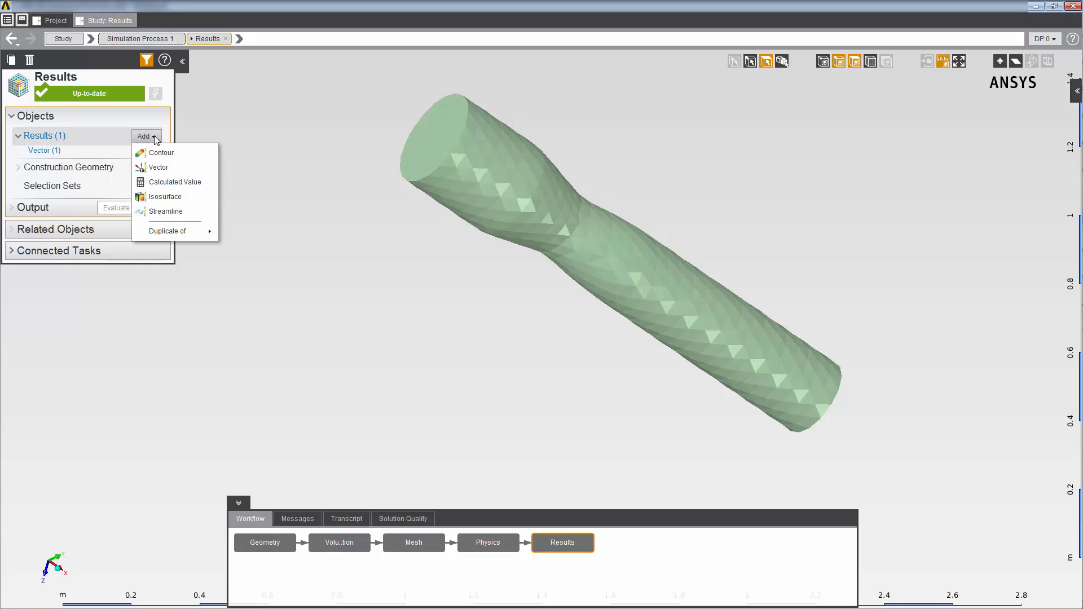
left_click(158, 182)
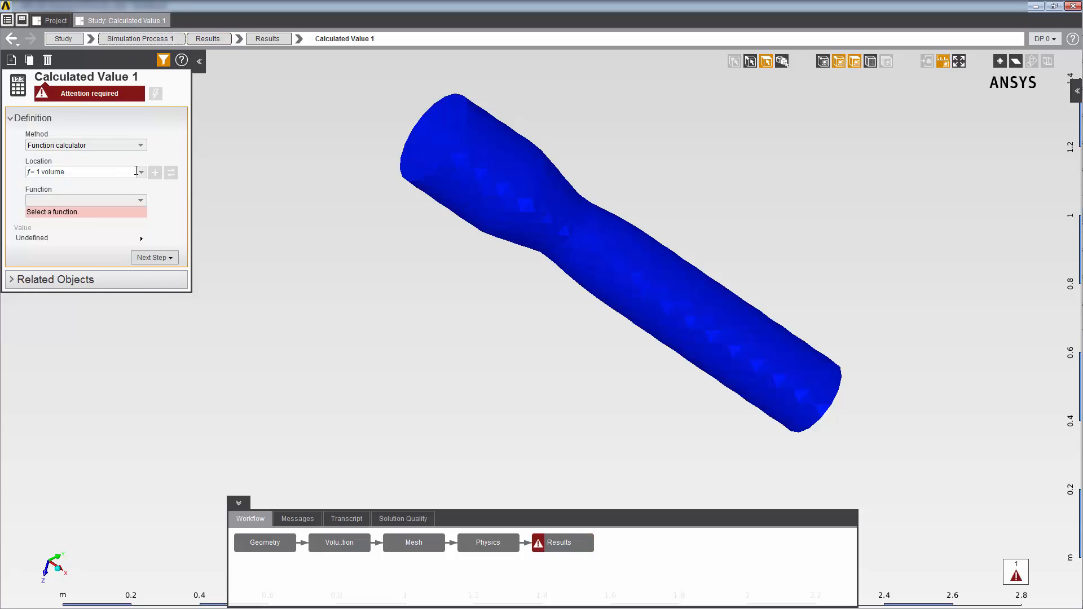
left_click(141, 174)
left_click(123, 185)
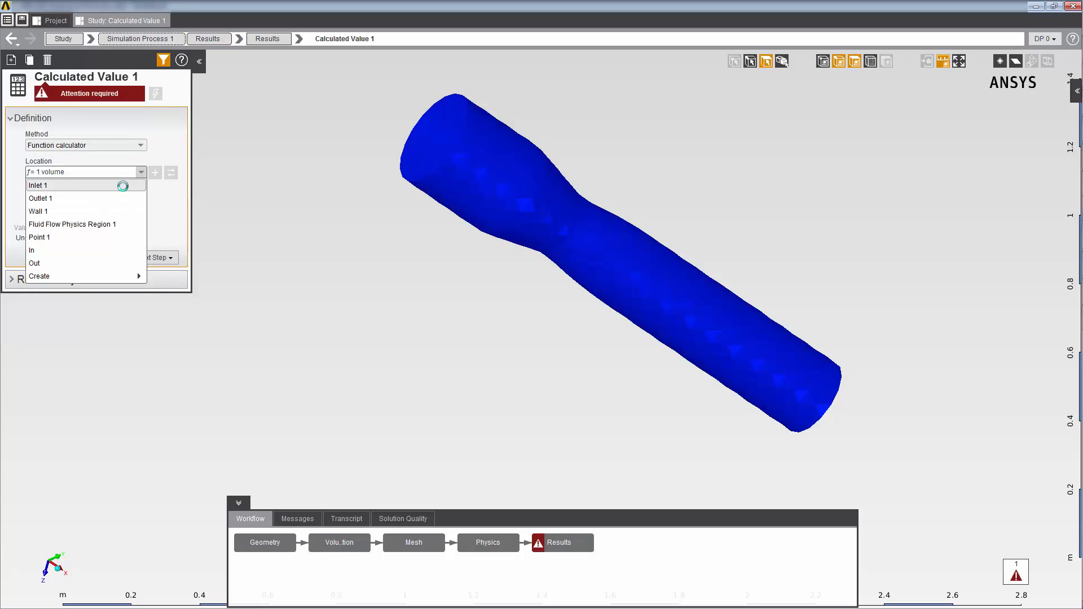
Define the calculated value as the area-weighted average of Velocity Magnitude, evaluate it and view its value
left_click(139, 201)
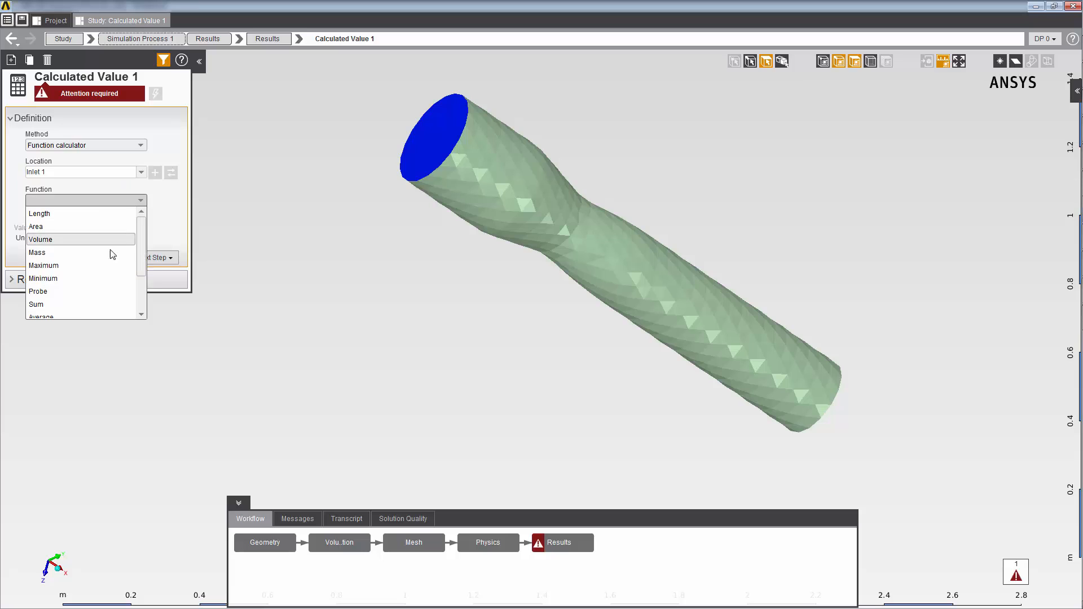
left_click(75, 316)
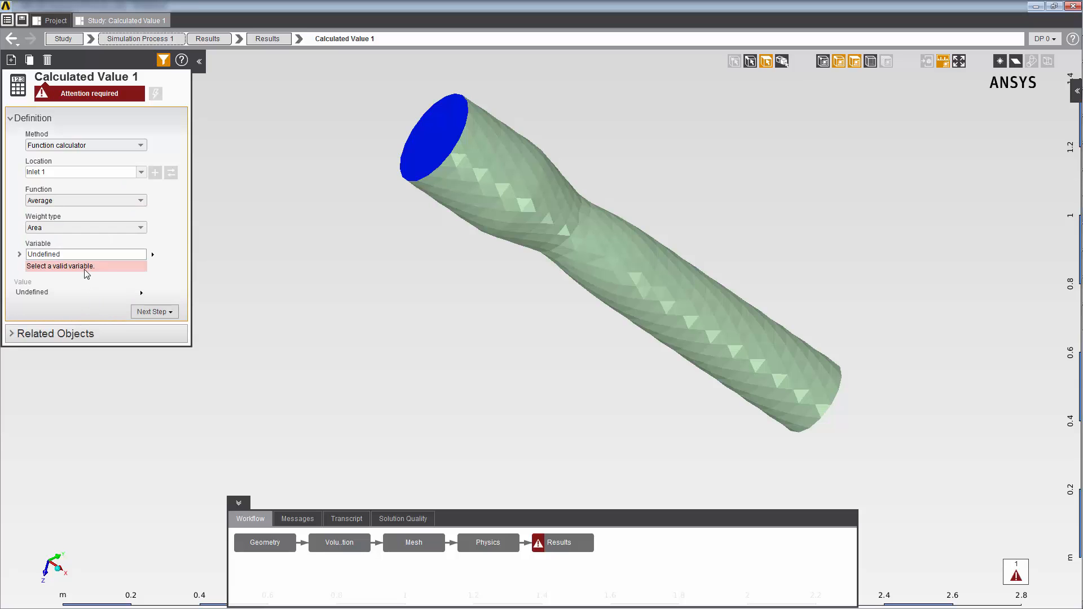
left_click(112, 254)
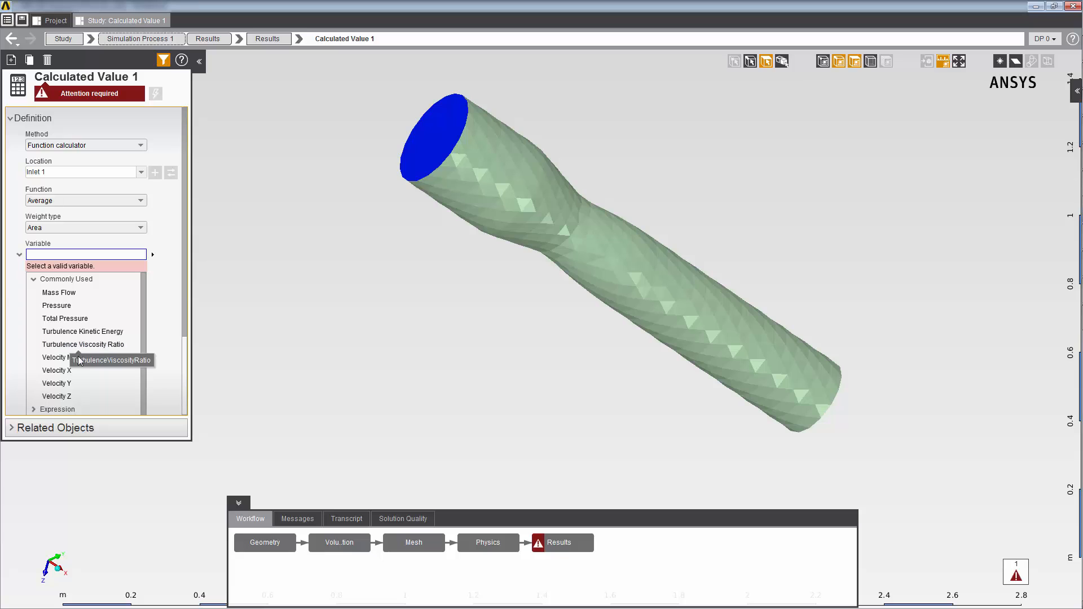
left_click(61, 358)
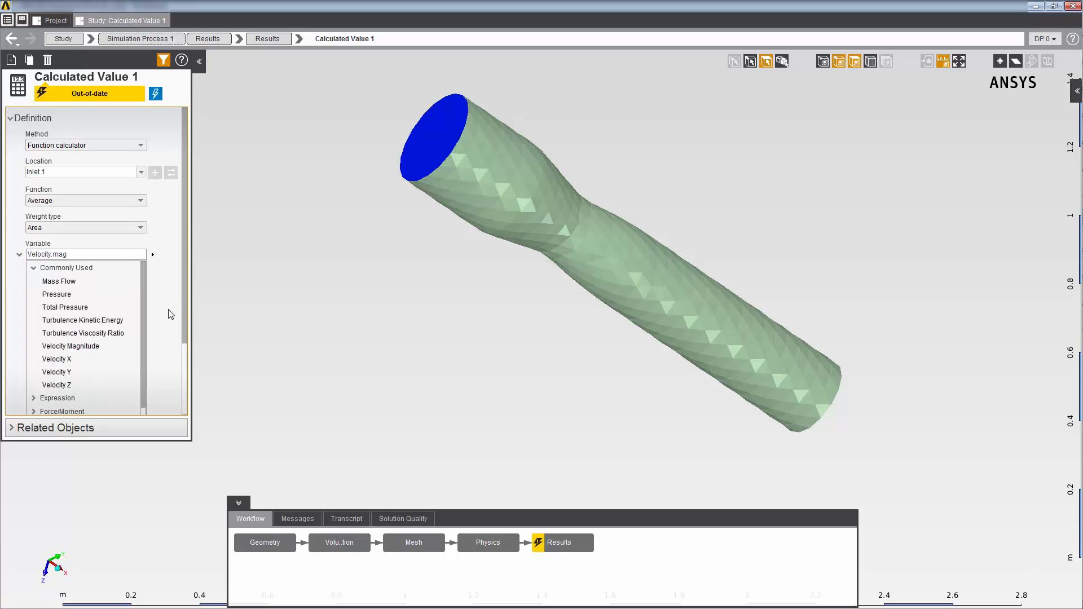
left_click(157, 97)
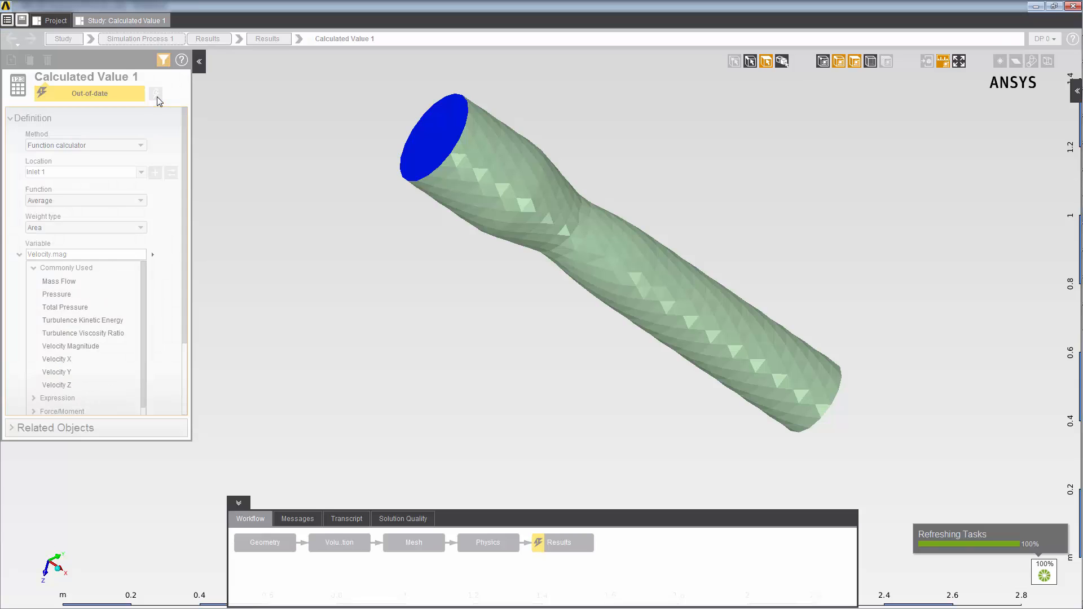
left_click(184, 380)
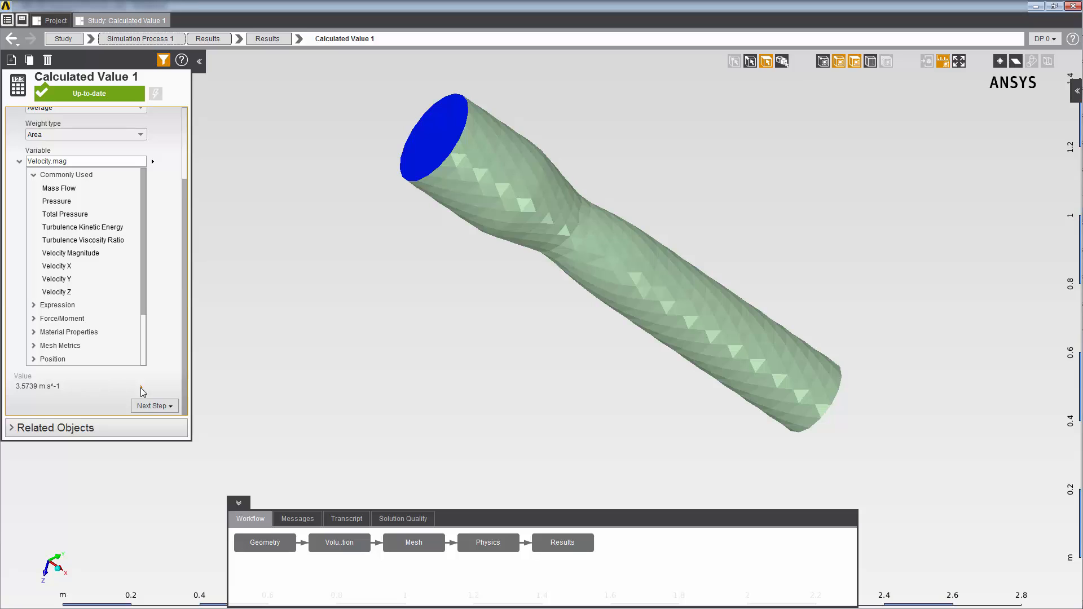
Add a second calculated value to the results and set its method to User-defined expression
left_click(276, 44)
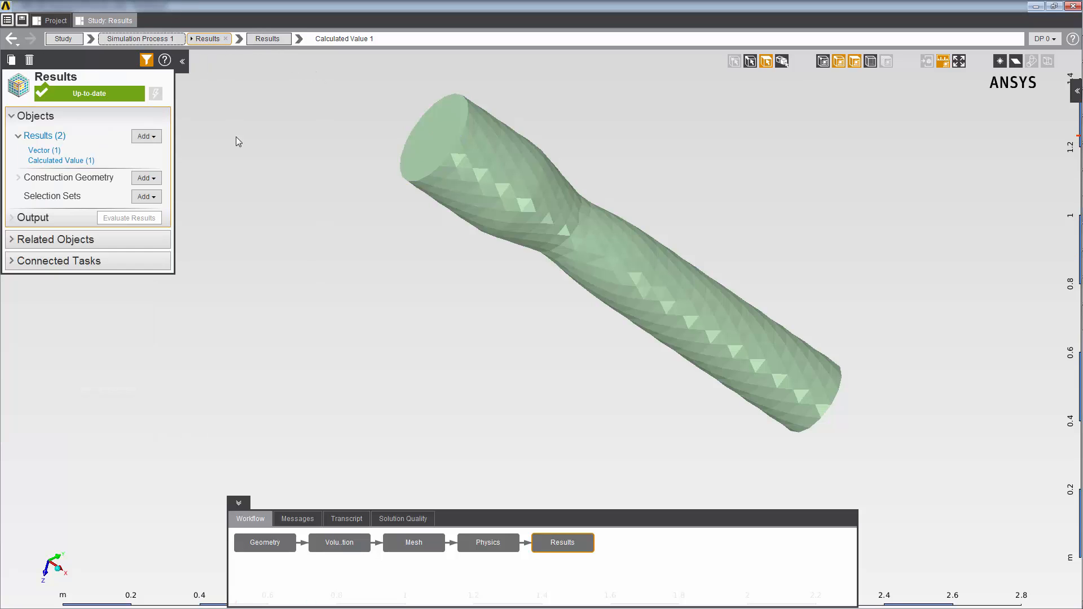
left_click(147, 137)
left_click(171, 184)
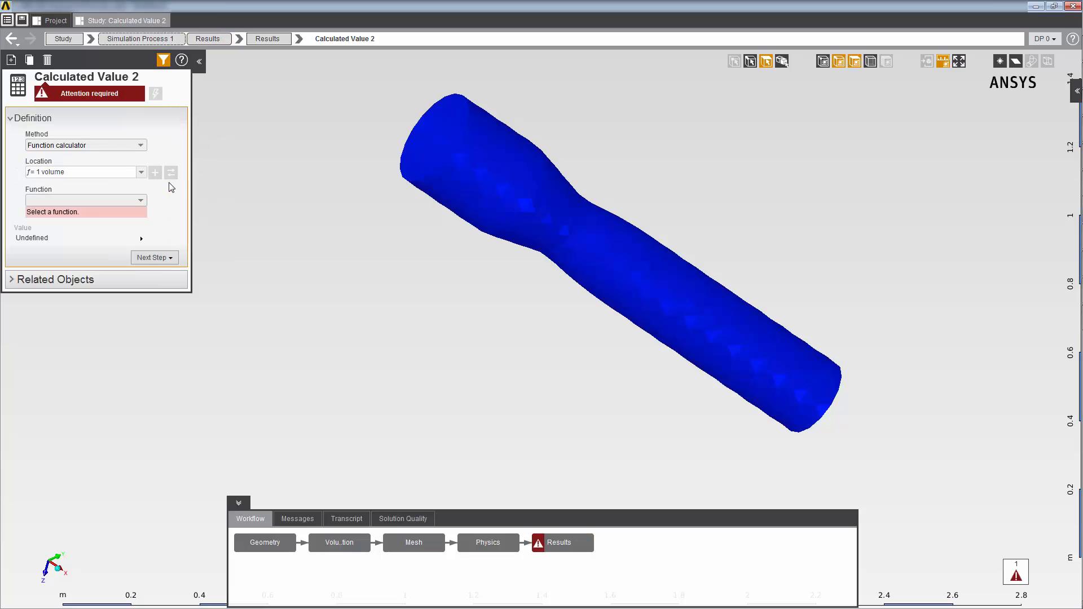
left_click(141, 145)
left_click(131, 172)
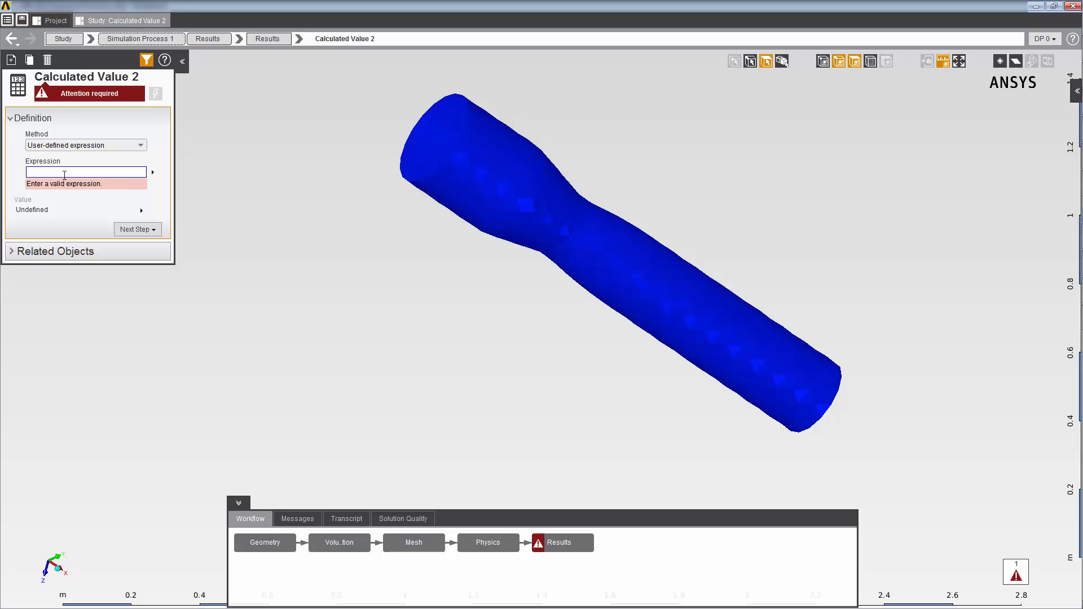
type("Average(Velocity.mag, GetBoundary(\"@Inlet 1\"), \"Area\")")
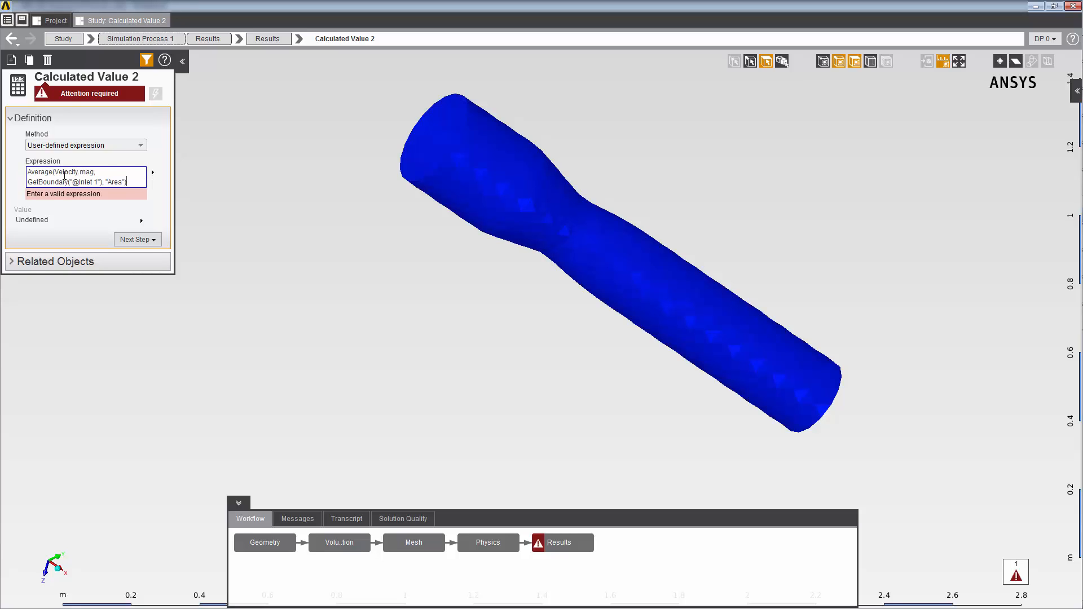
key("Return")
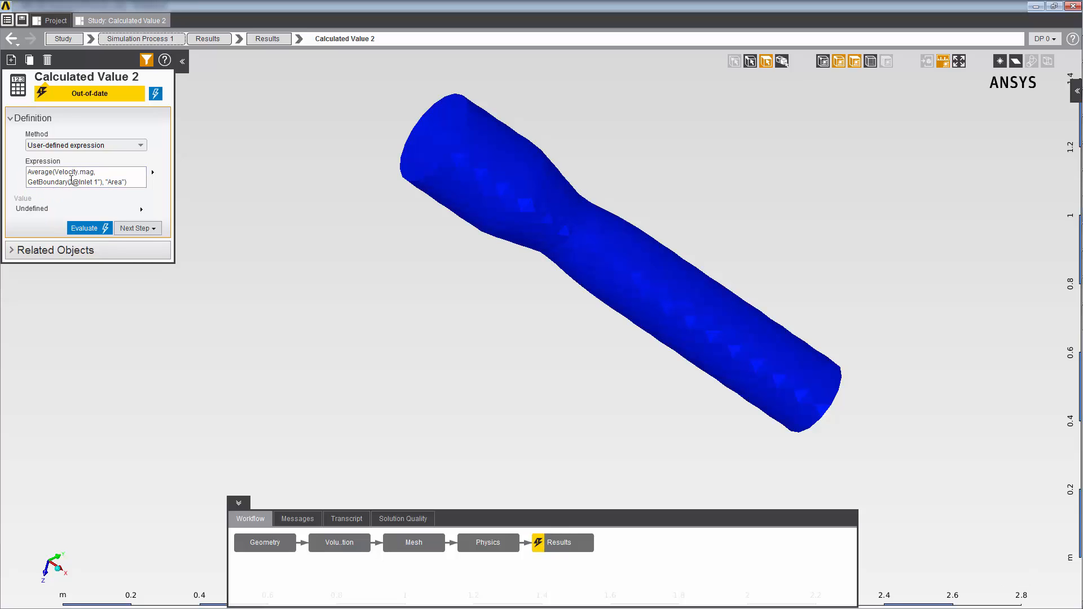
left_click(75, 229)
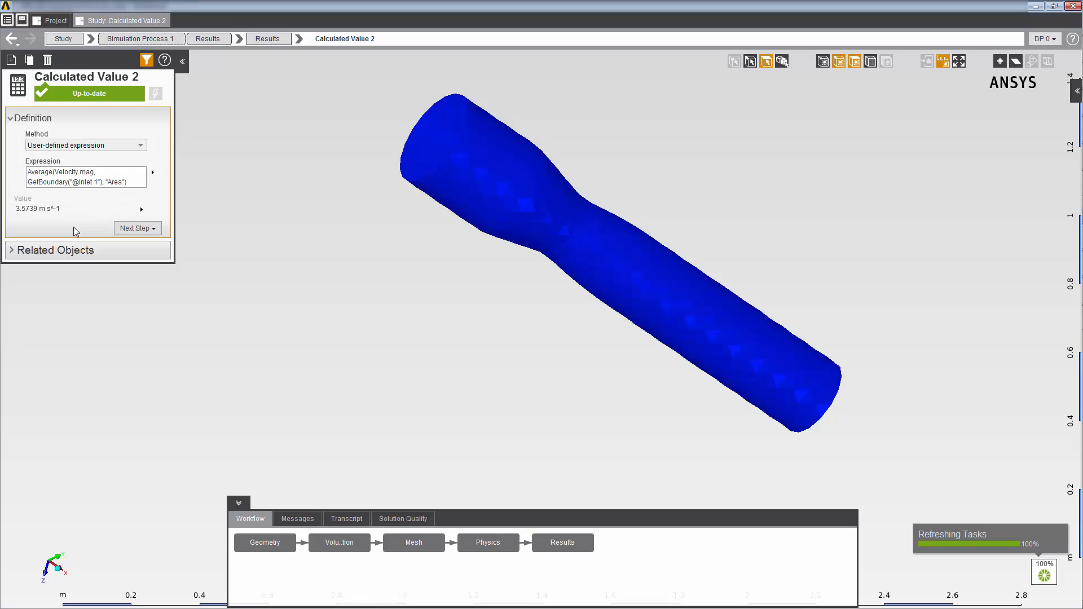
left_click(94, 207)
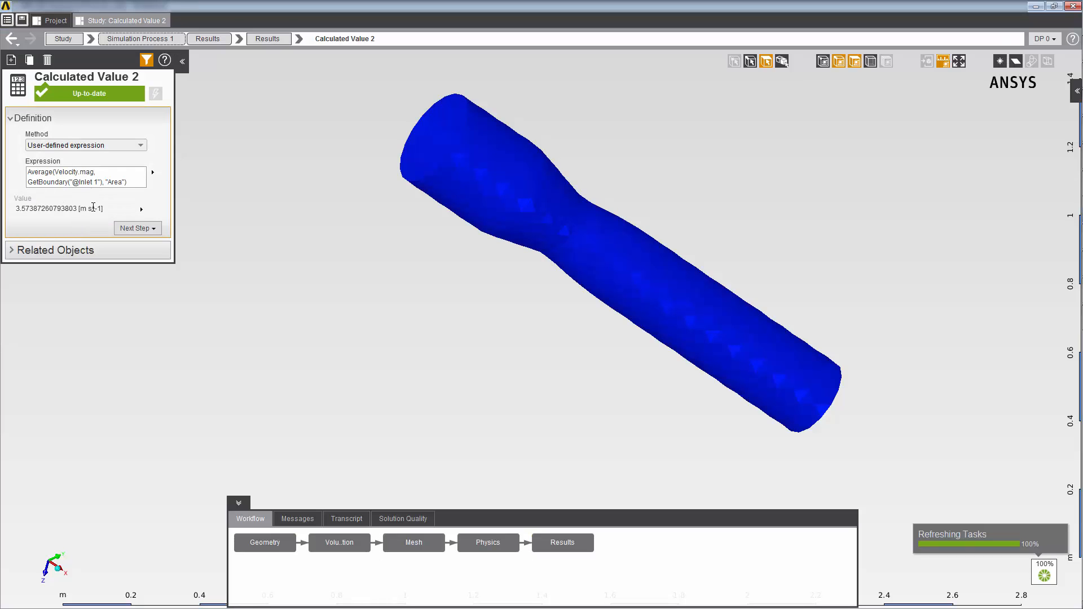